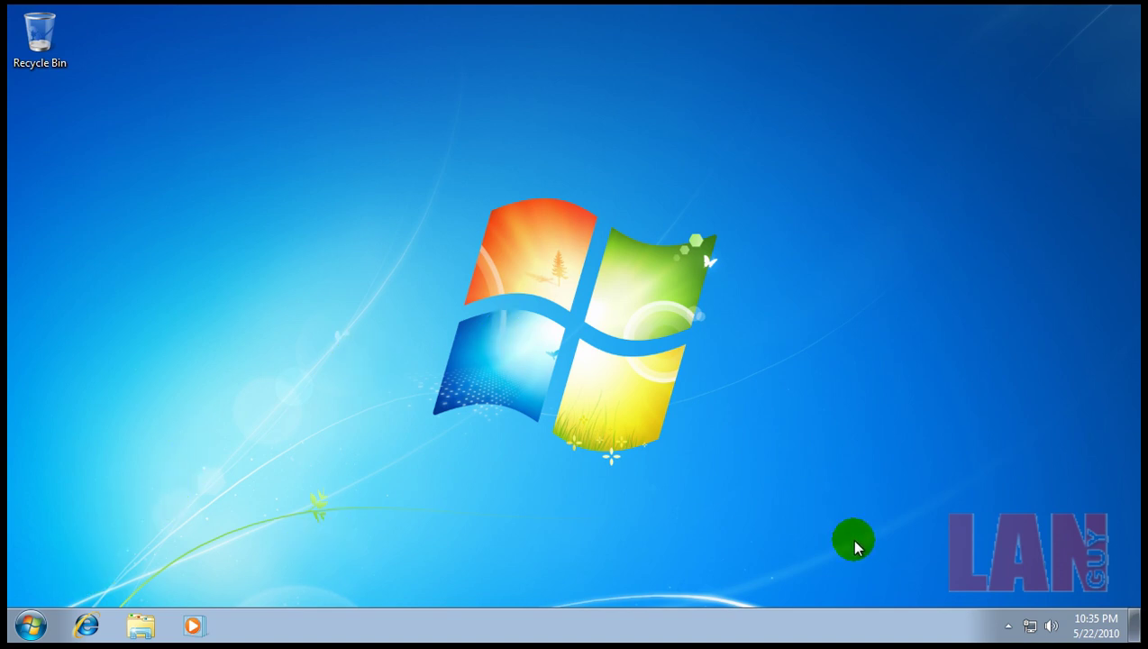
# Step: Check the hidden notification area icons and dismiss them
pyautogui.click(1007, 626)
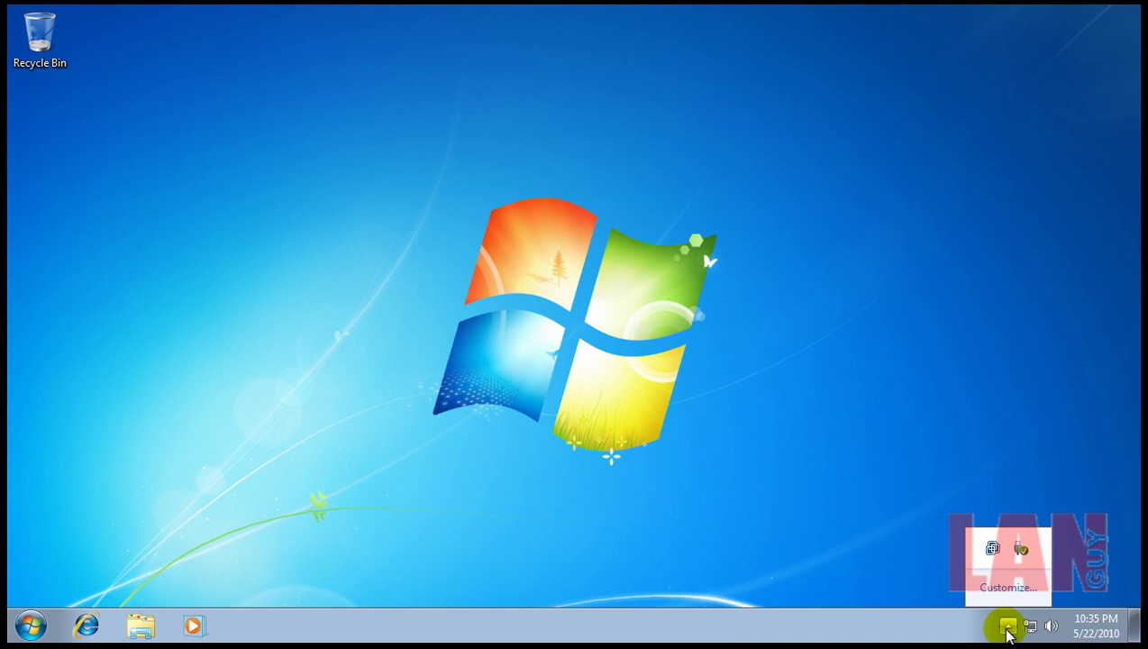
pyautogui.click(1008, 627)
pyautogui.click(1009, 625)
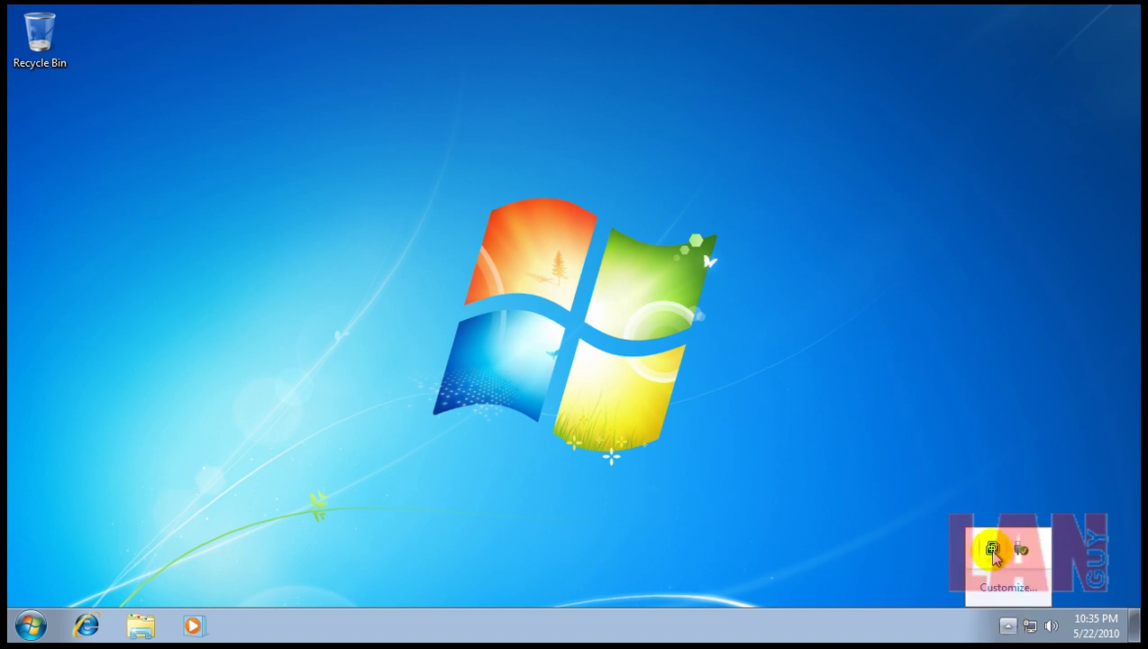
pyautogui.click(717, 508)
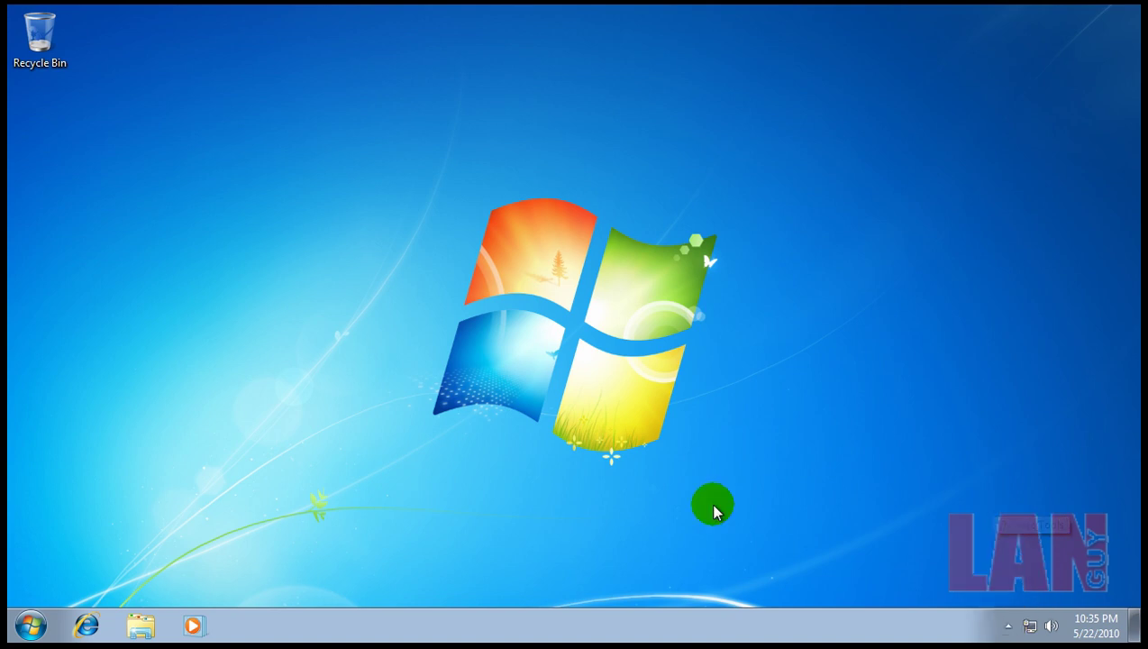
# Step: Turn on automatic updates in Windows Update, under System and Security in Control Panel
pyautogui.click(27, 631)
pyautogui.click(309, 457)
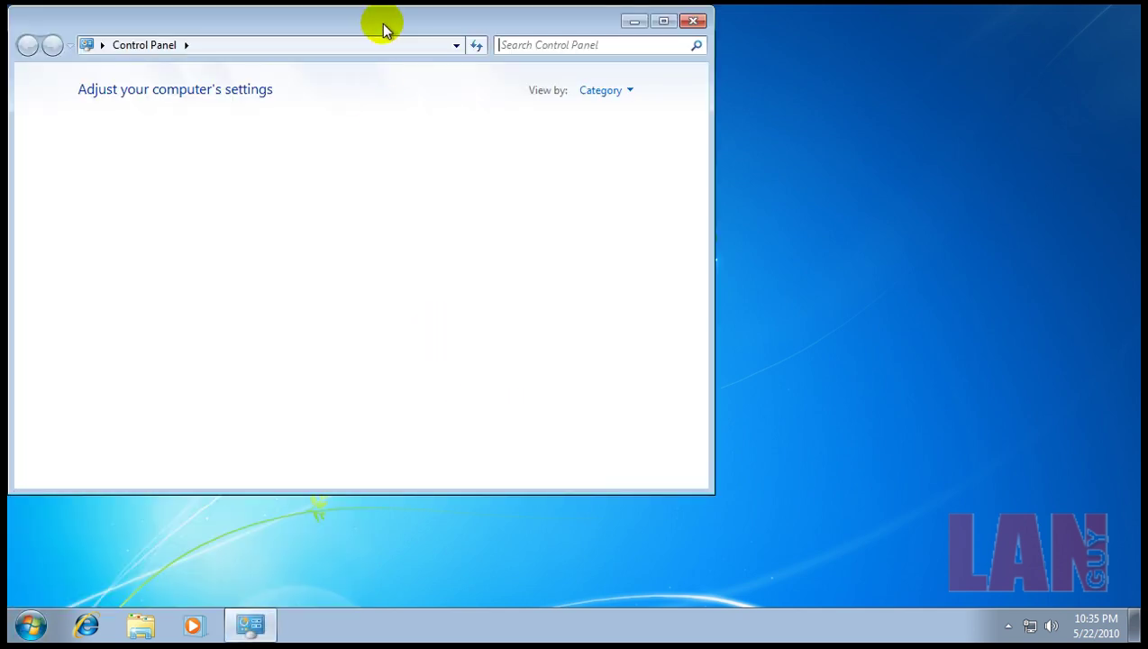
pyautogui.moveTo(385, 21); pyautogui.dragTo(446, 38)
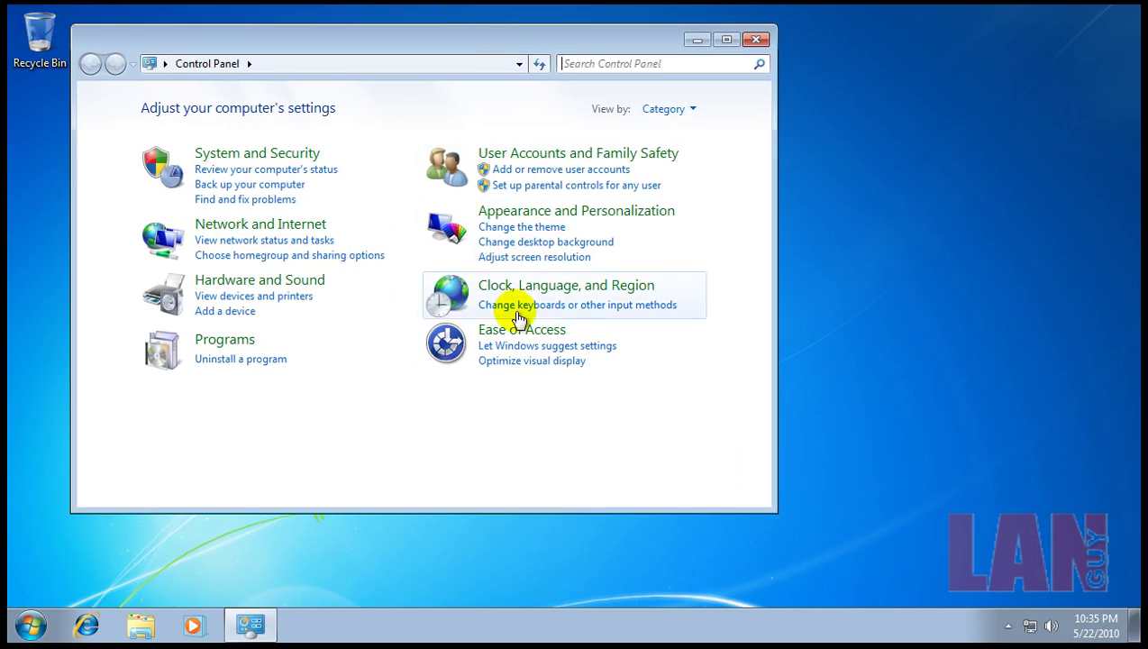
pyautogui.click(293, 160)
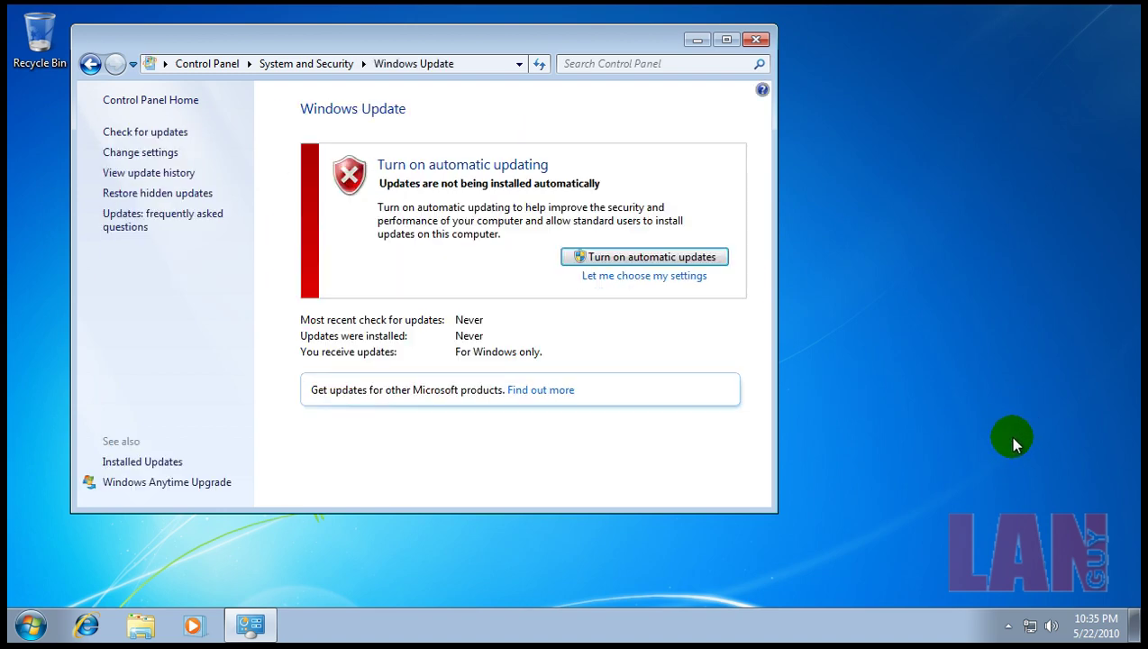
pyautogui.click(738, 423)
pyautogui.click(646, 258)
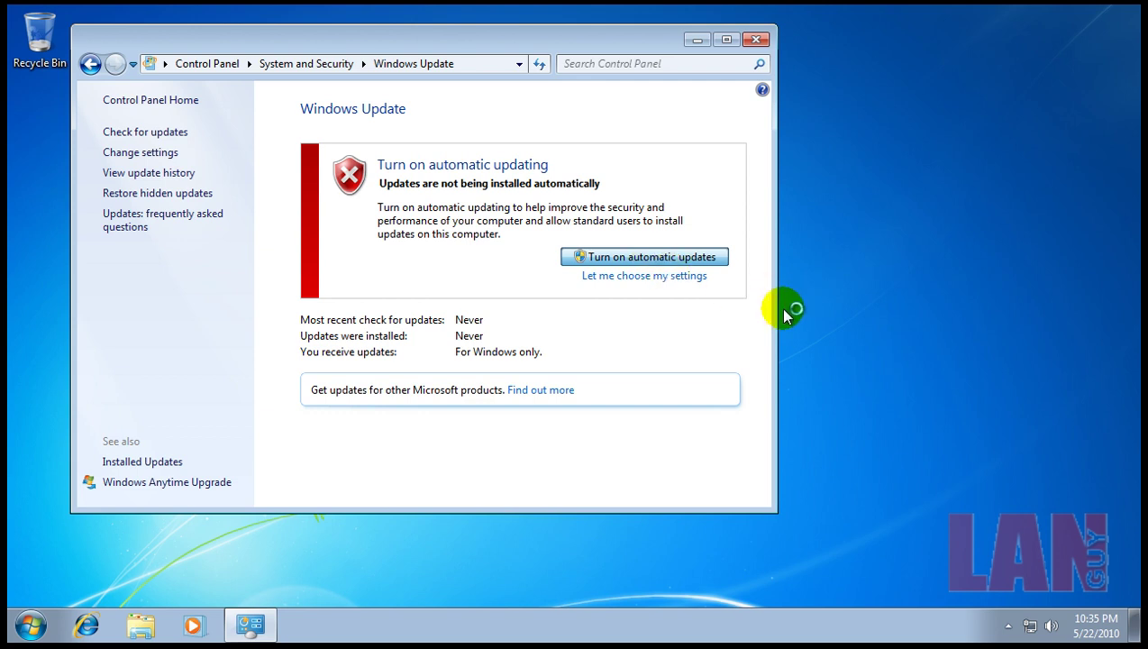
pyautogui.click(635, 257)
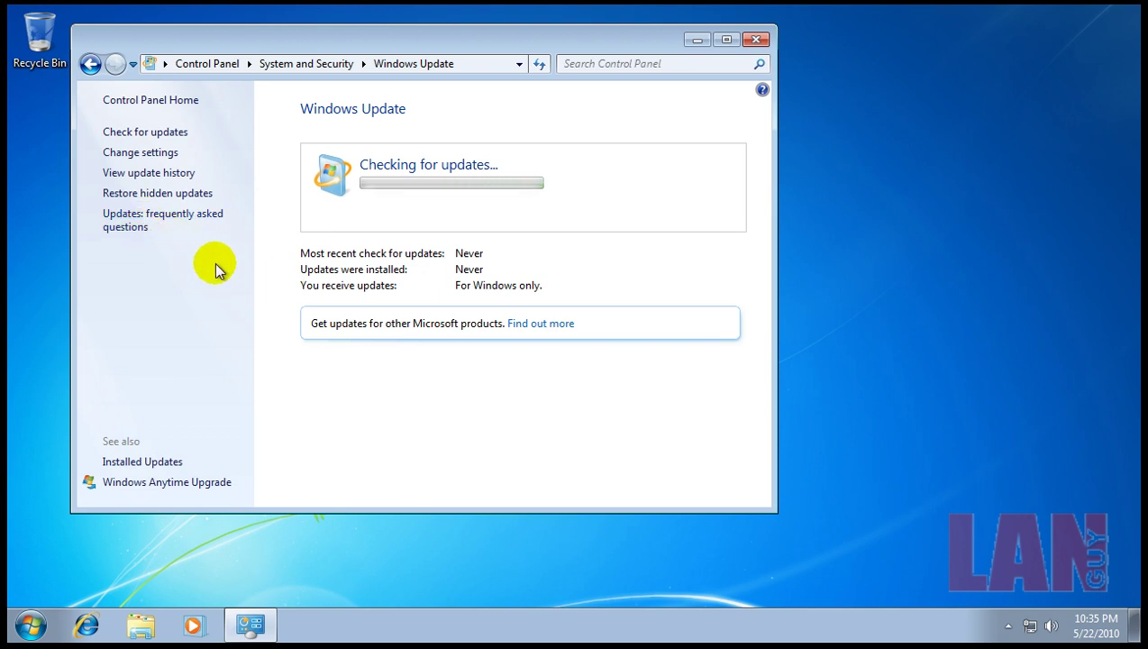
# Step: Review the Windows Update installation settings, including the options for important updates, and cancel without saving
pyautogui.click(153, 153)
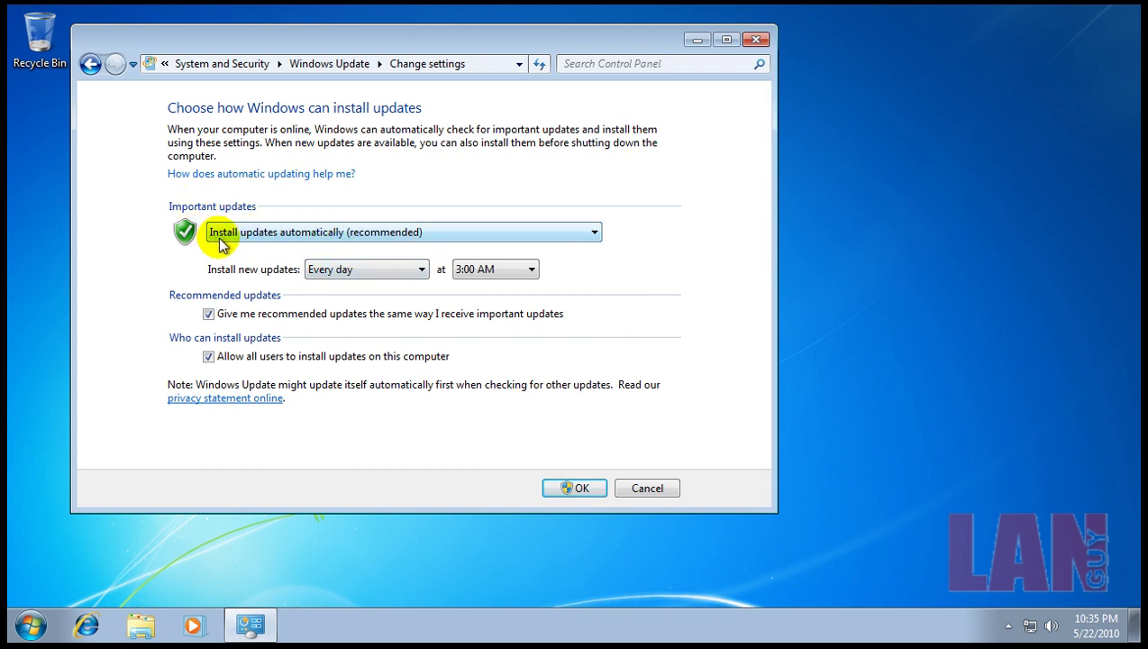
pyautogui.click(301, 236)
pyautogui.click(420, 223)
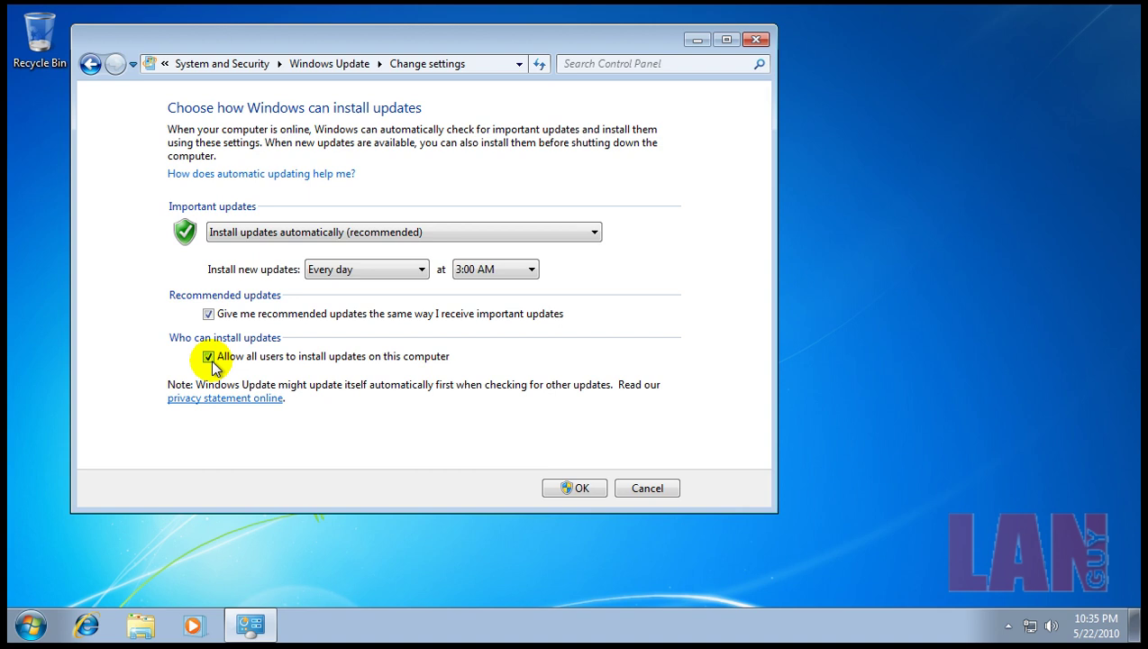
pyautogui.click(649, 490)
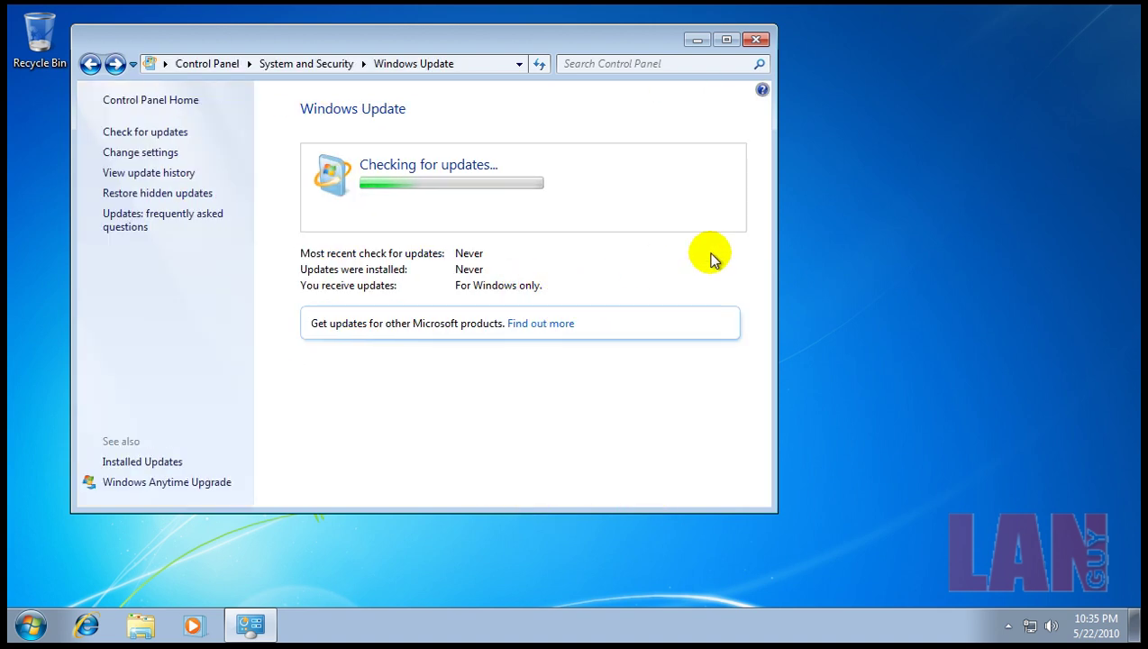
# Step: Check the hidden notification icons again and close the Windows Update window
pyautogui.click(1008, 625)
pyautogui.click(1008, 625)
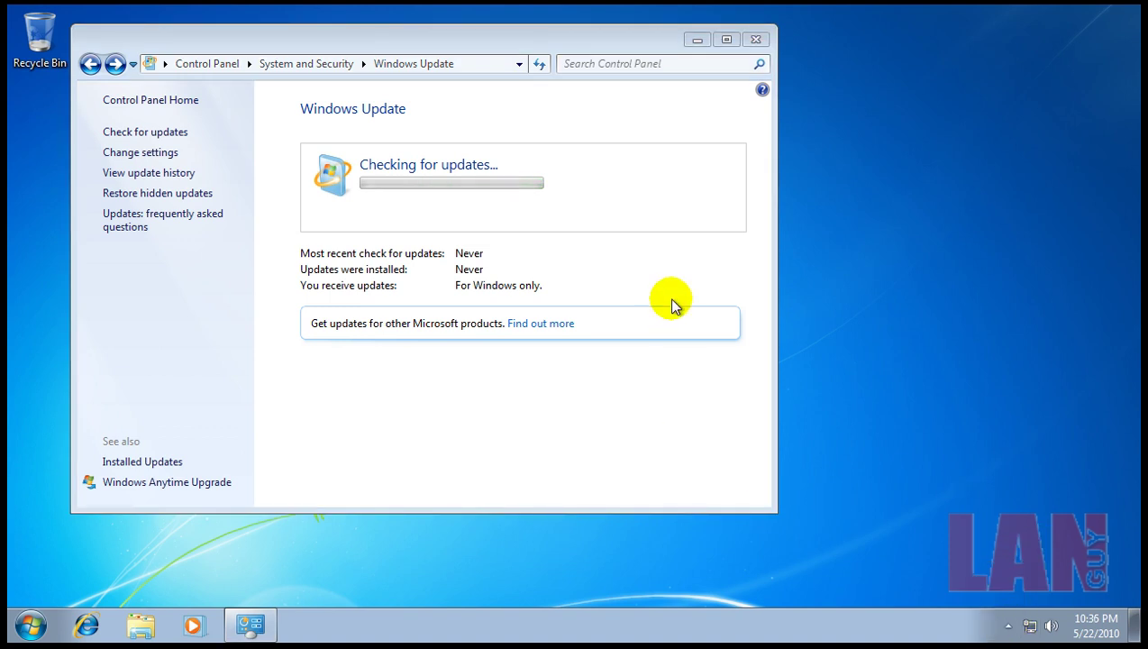
pyautogui.click(756, 41)
# Step: Review the Action Center messages and the Windows Firewall status under System and Security in Control Panel, returning to the category page
pyautogui.click(34, 623)
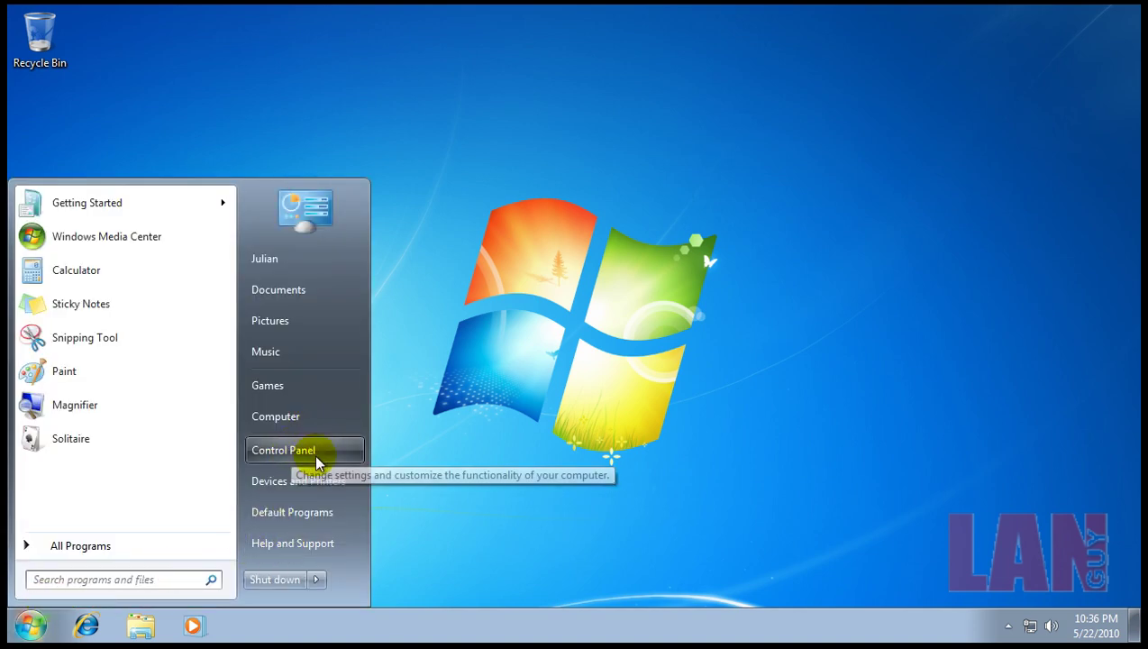
pyautogui.click(294, 450)
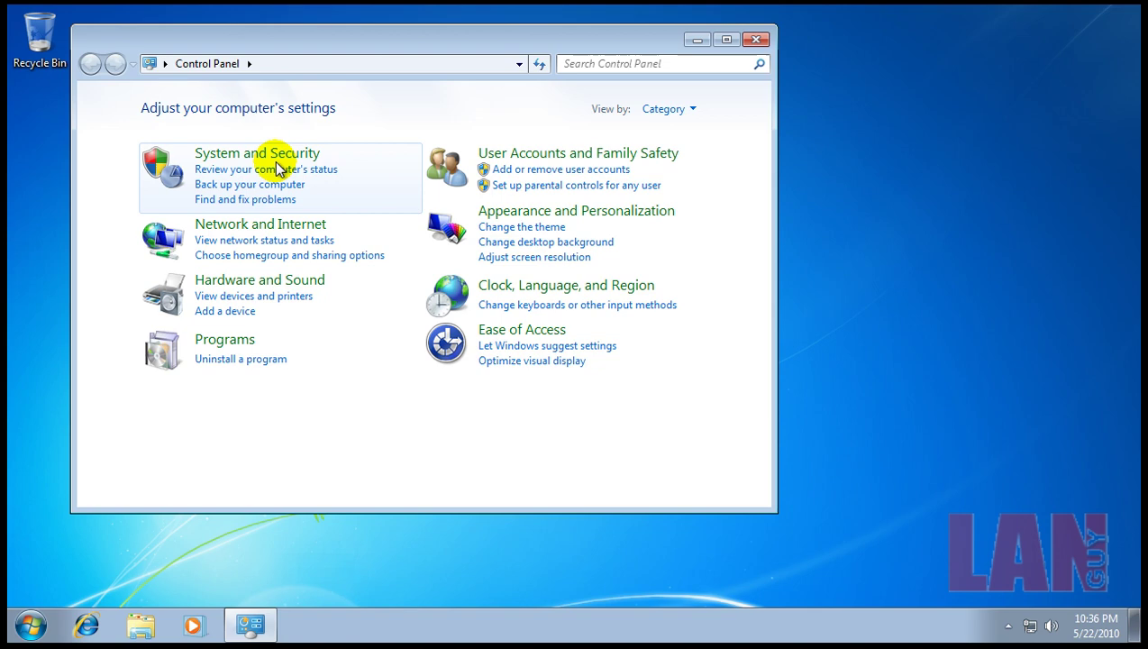
pyautogui.click(273, 152)
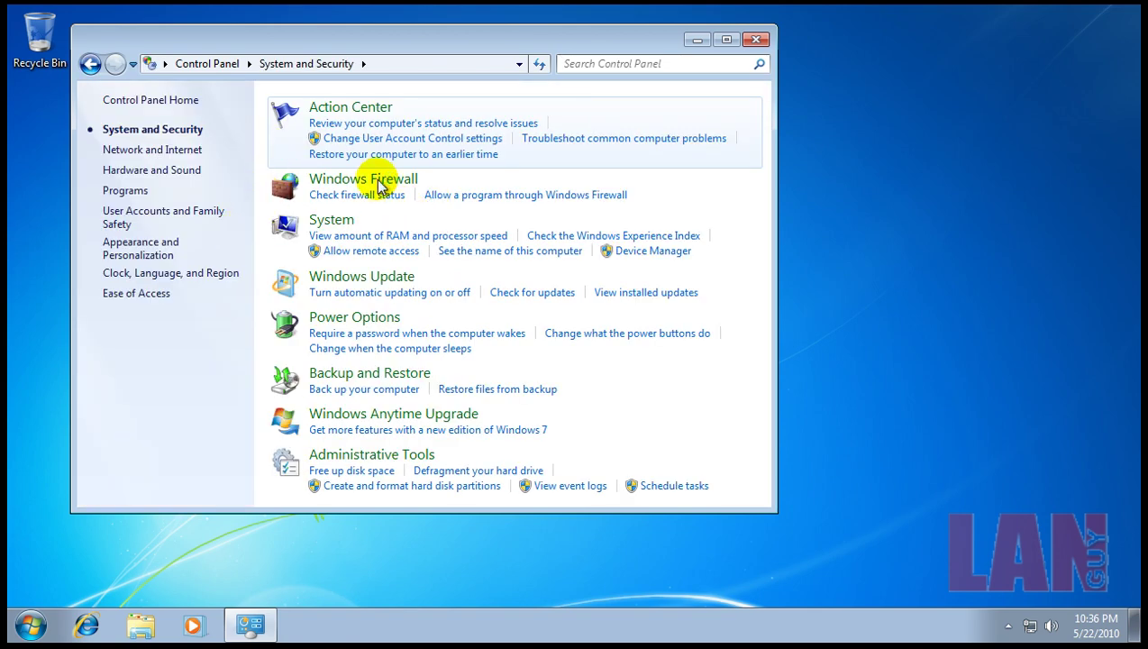
pyautogui.click(350, 108)
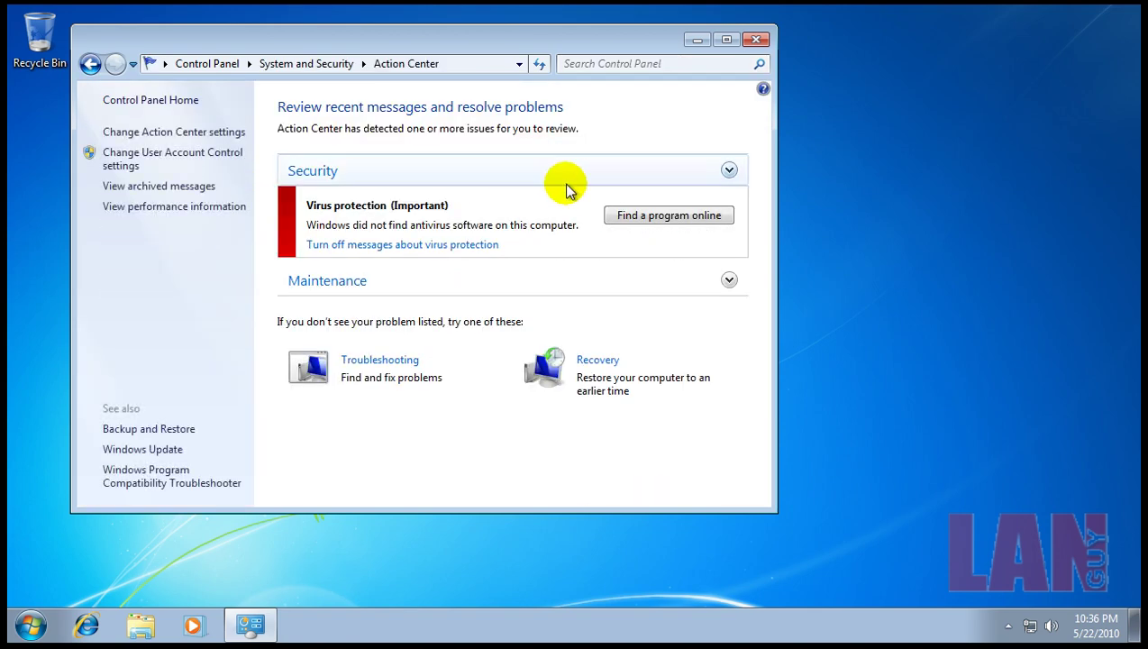
pyautogui.click(89, 63)
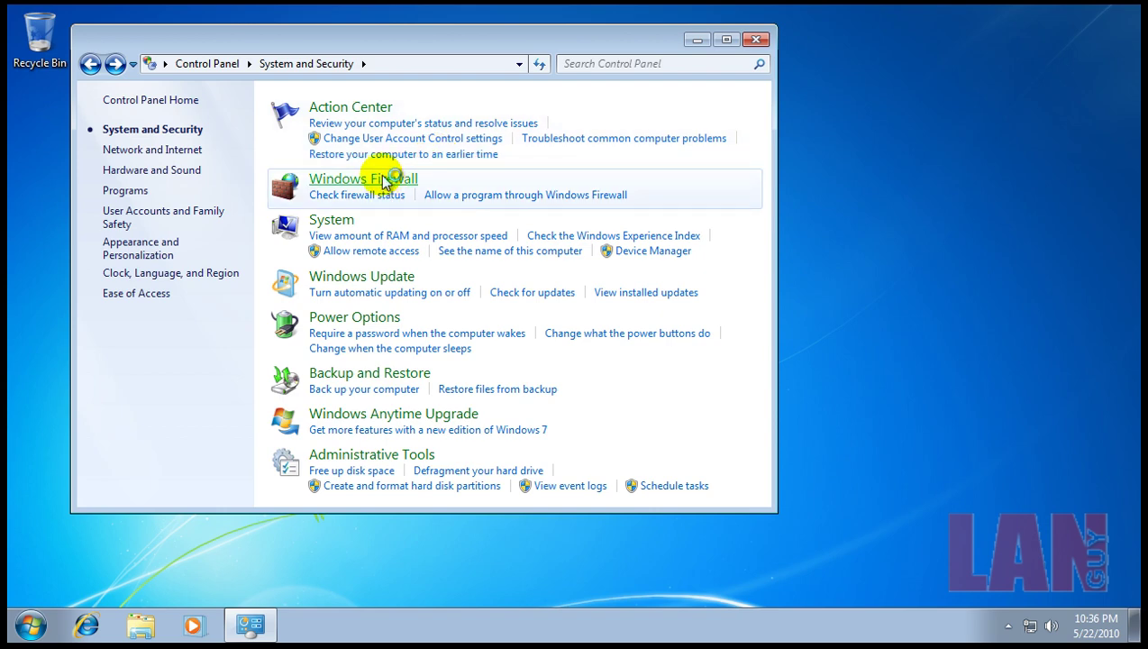
pyautogui.click(383, 180)
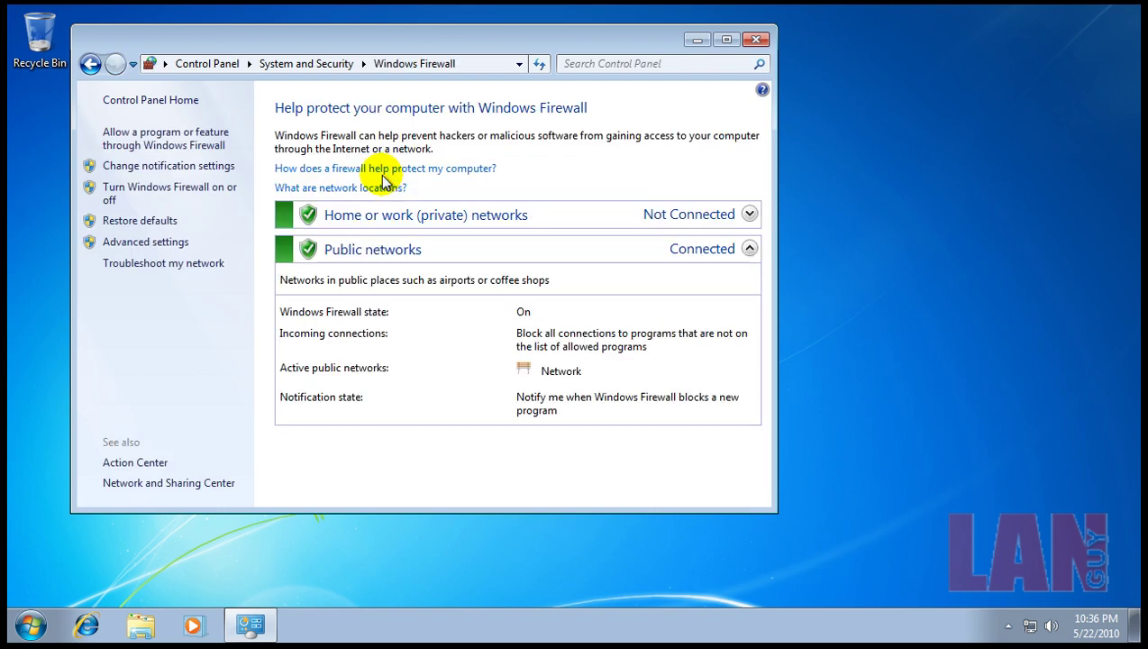
pyautogui.click(90, 64)
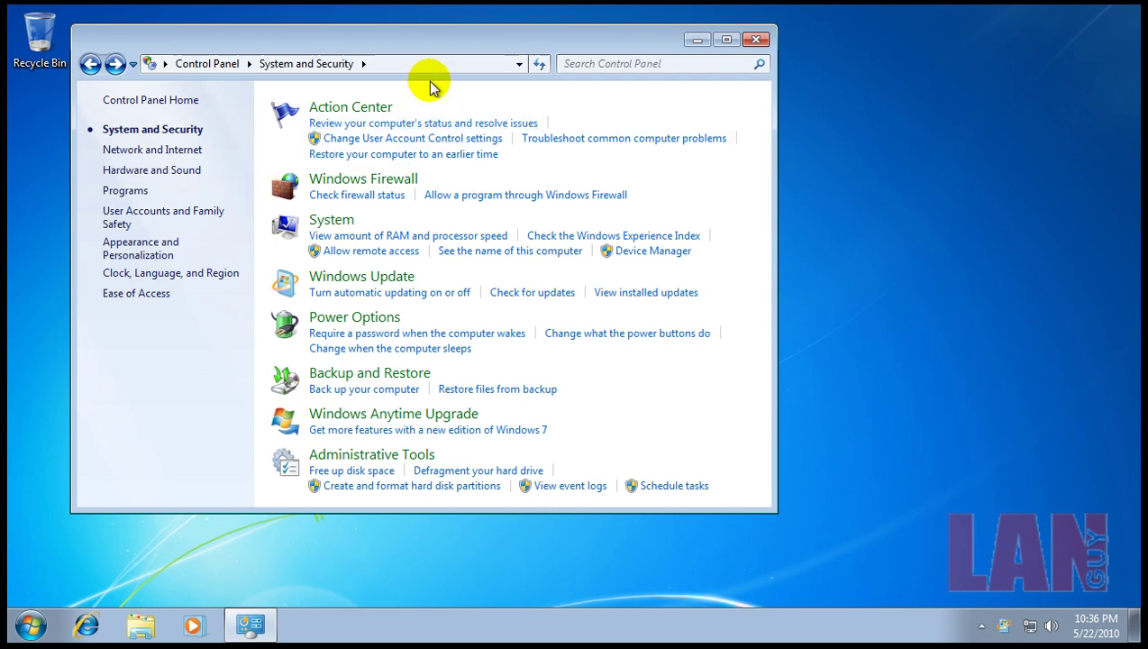
# Step: Expand the Maintenance and Security sections in Action Center and examine the status of each security item
pyautogui.click(532, 124)
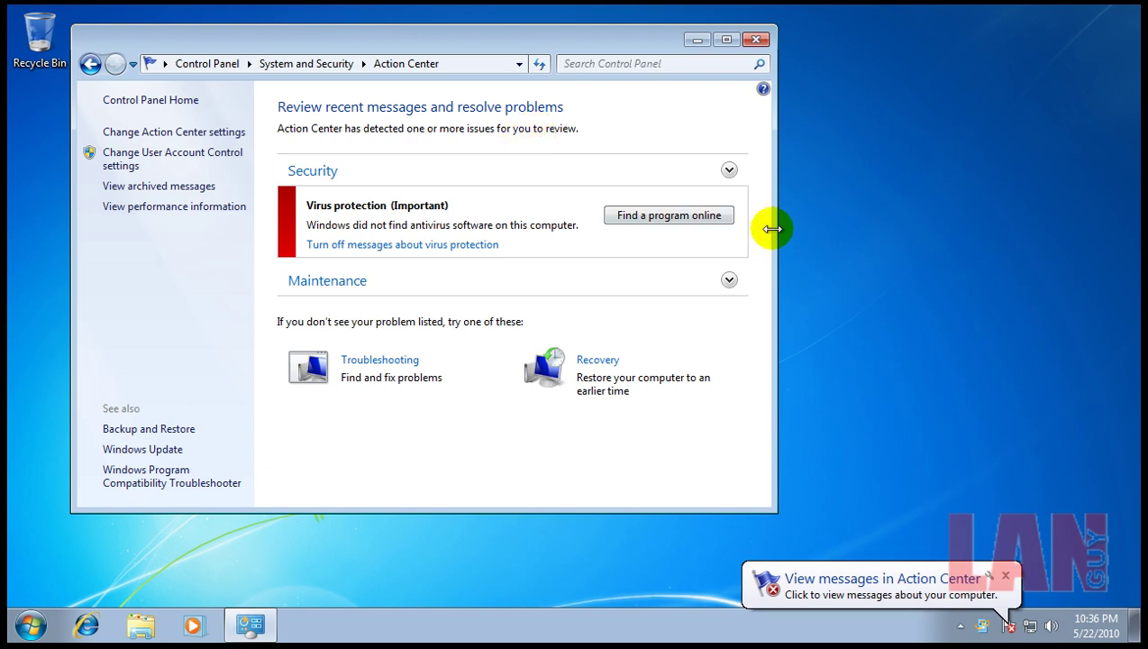
pyautogui.click(729, 282)
pyautogui.click(716, 169)
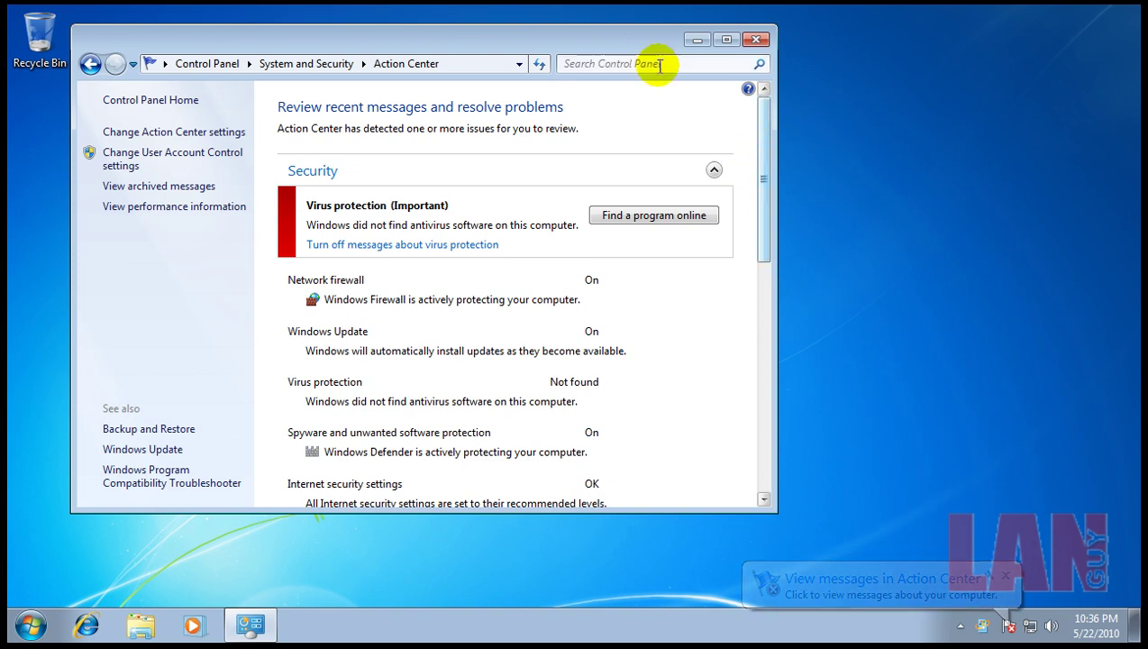
pyautogui.moveTo(653, 39); pyautogui.dragTo(661, 25)
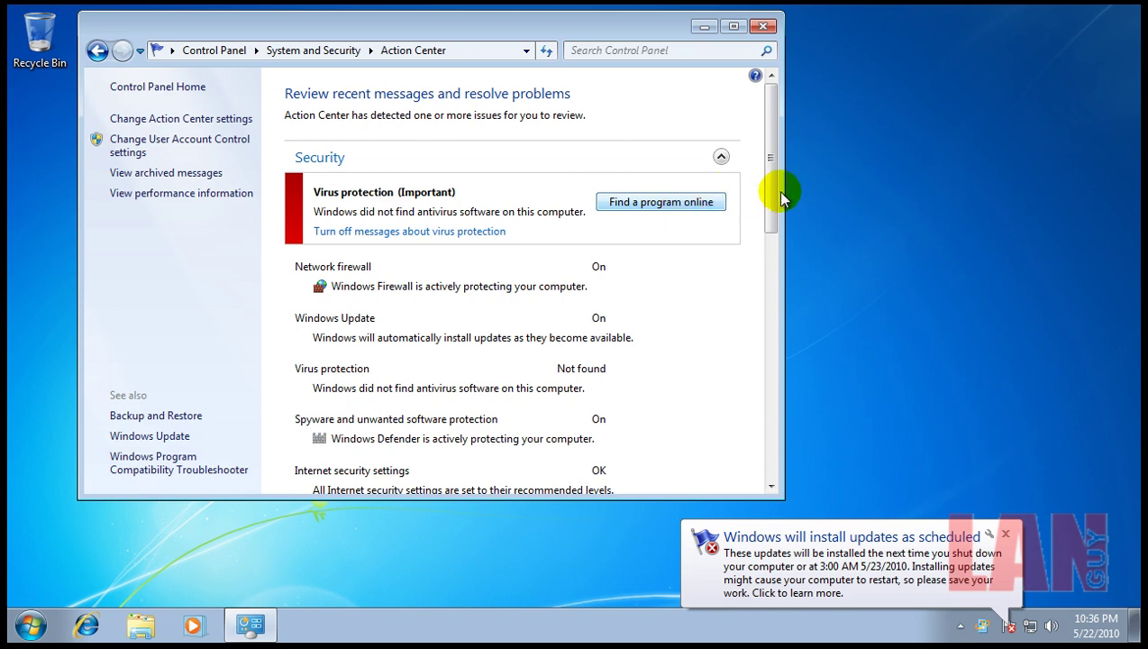
pyautogui.moveTo(771, 198); pyautogui.dragTo(775, 234)
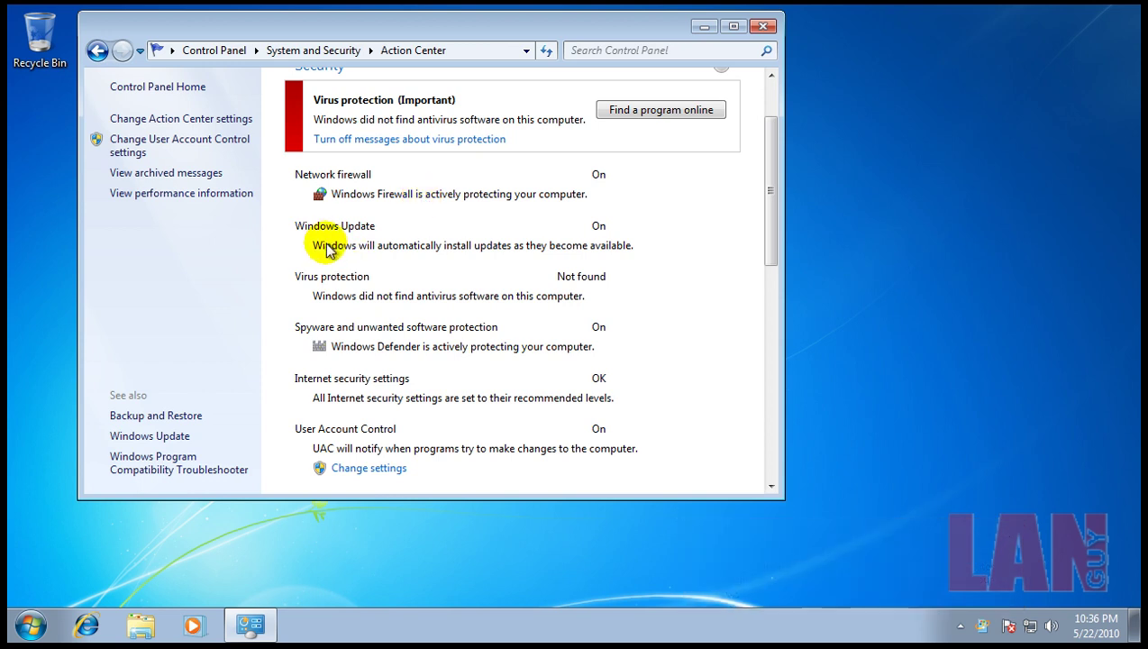
pyautogui.scroll(-1, 676, 275)
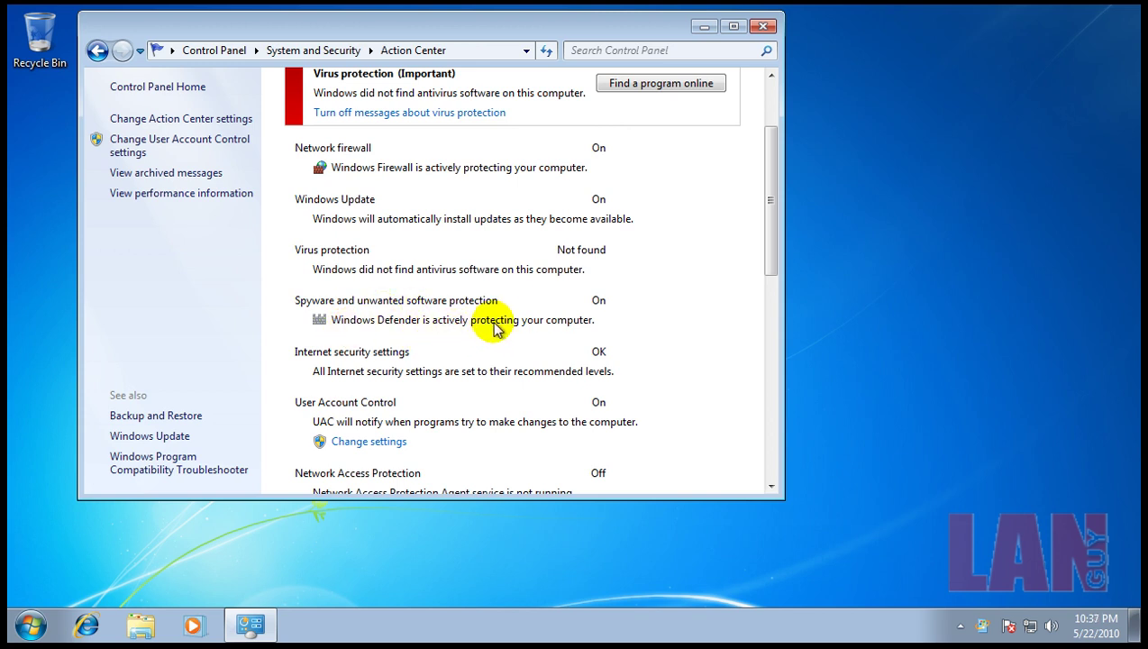
pyautogui.scroll(-1, 654, 316)
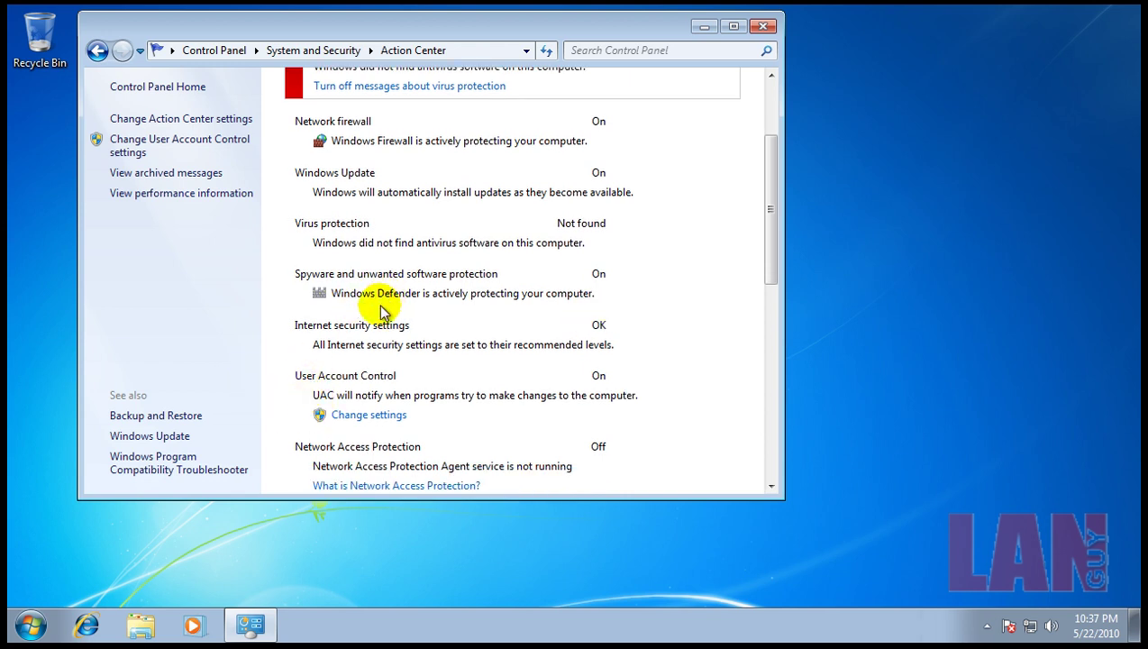
# Step: Set User Account Control to Never notify, approve the change, and turn off Action Center messages about User Account Control
pyautogui.click(371, 414)
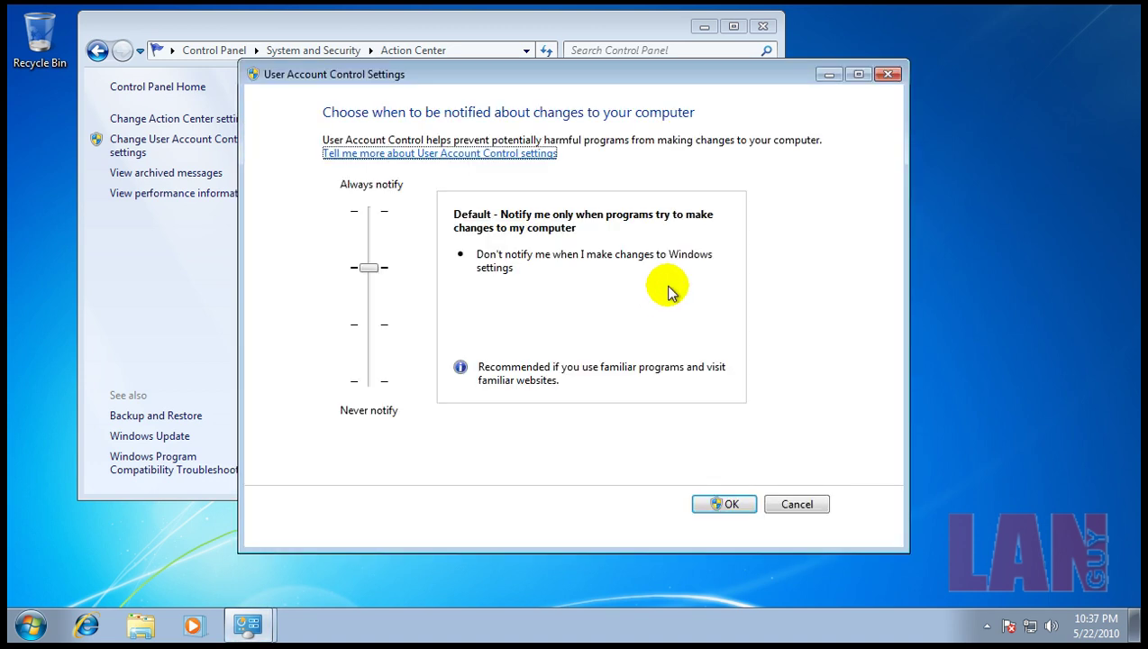
pyautogui.moveTo(369, 266); pyautogui.dragTo(372, 413)
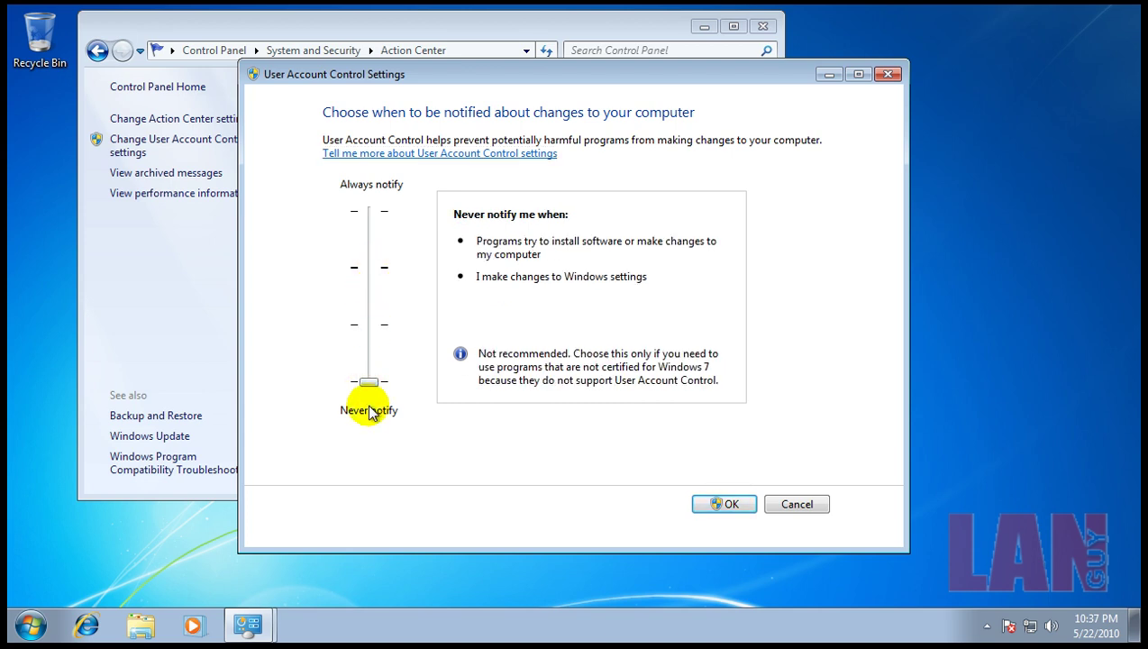
pyautogui.click(718, 505)
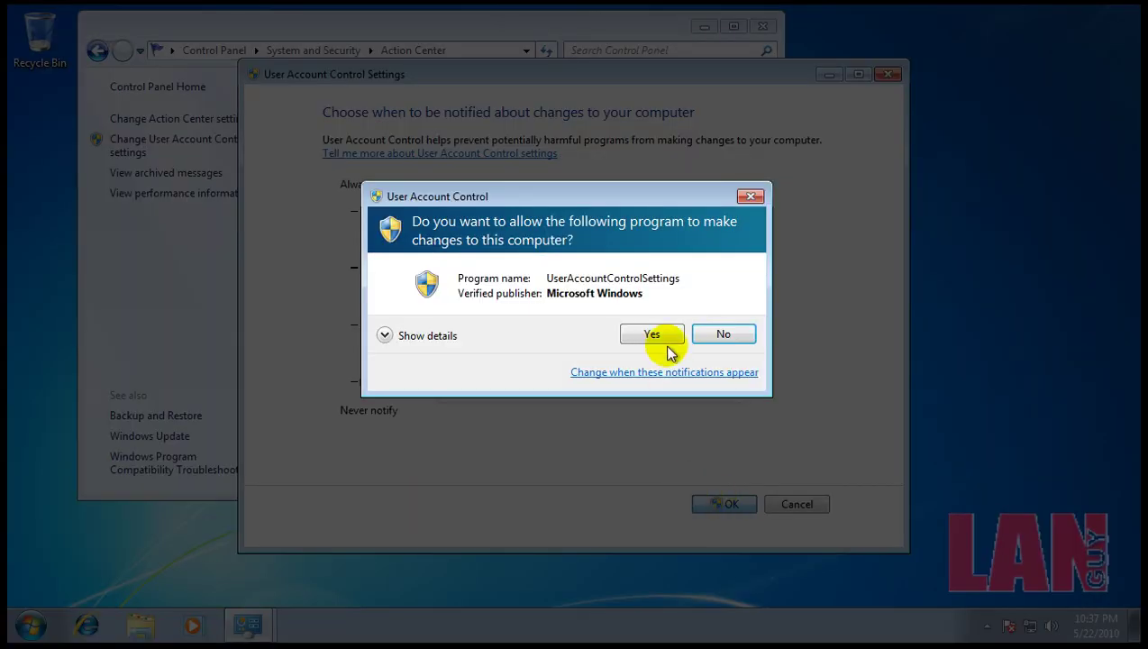
pyautogui.click(655, 333)
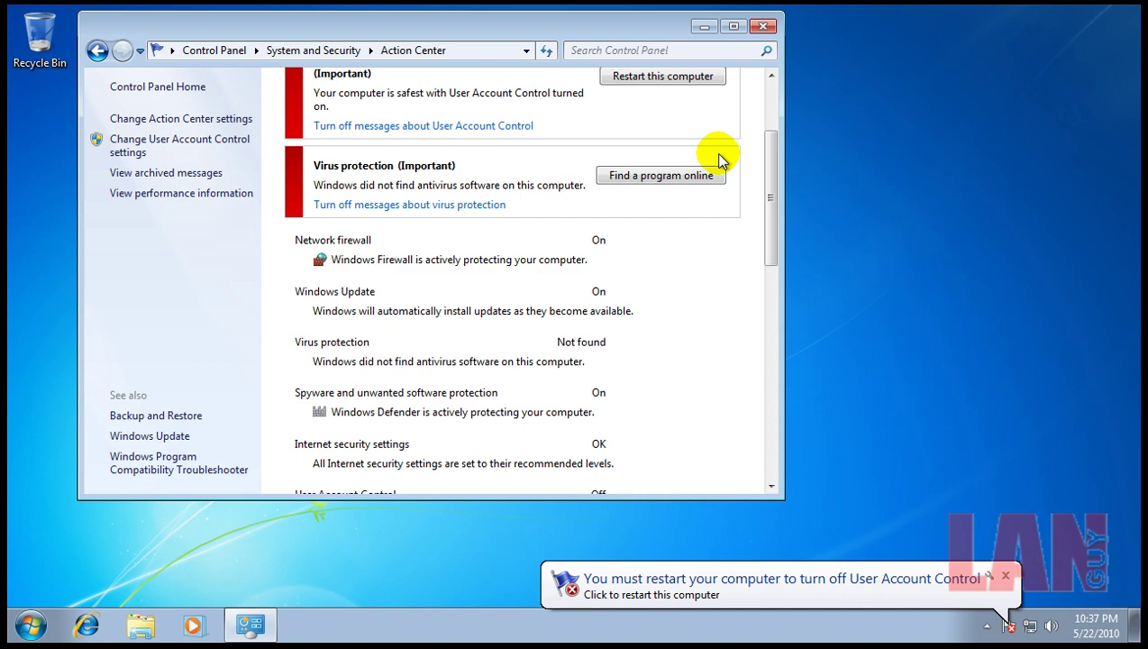
pyautogui.click(502, 129)
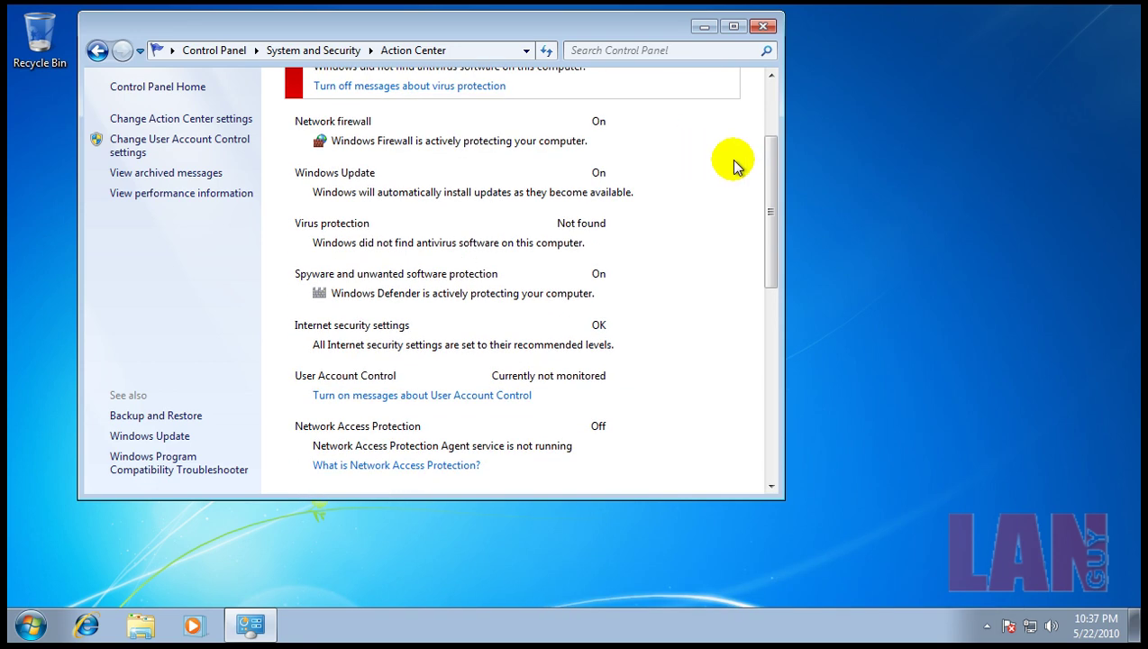
# Step: Review the remaining Action Center security statuses and the hidden notification icons, and close the window
pyautogui.moveTo(769, 181); pyautogui.dragTo(771, 206)
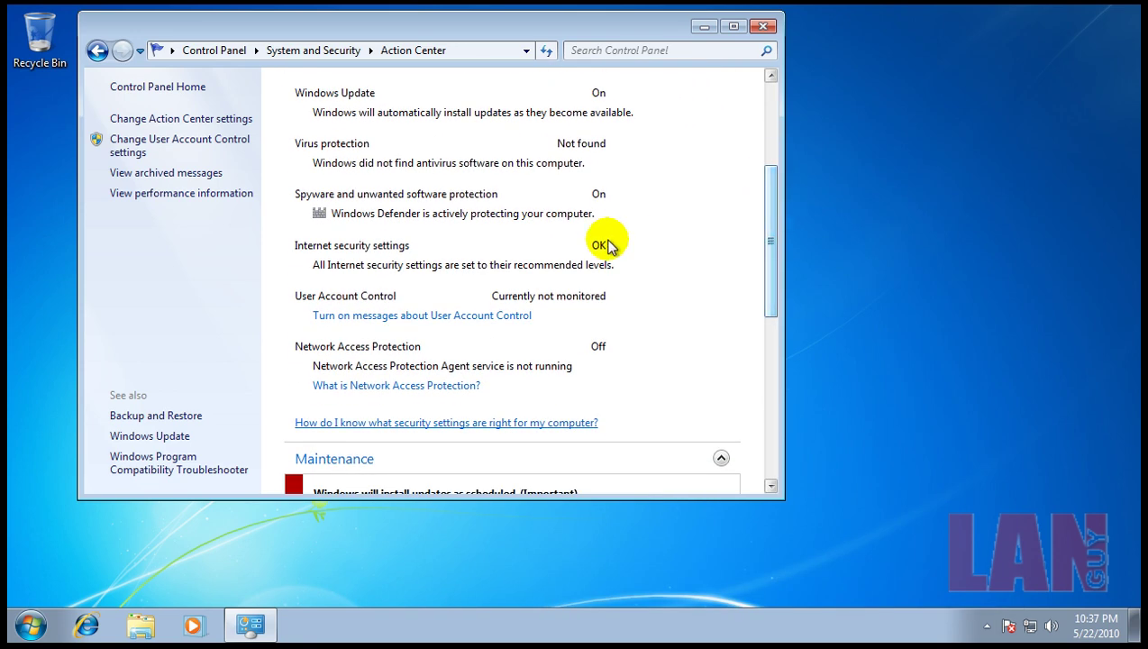
pyautogui.click(989, 629)
pyautogui.click(1003, 543)
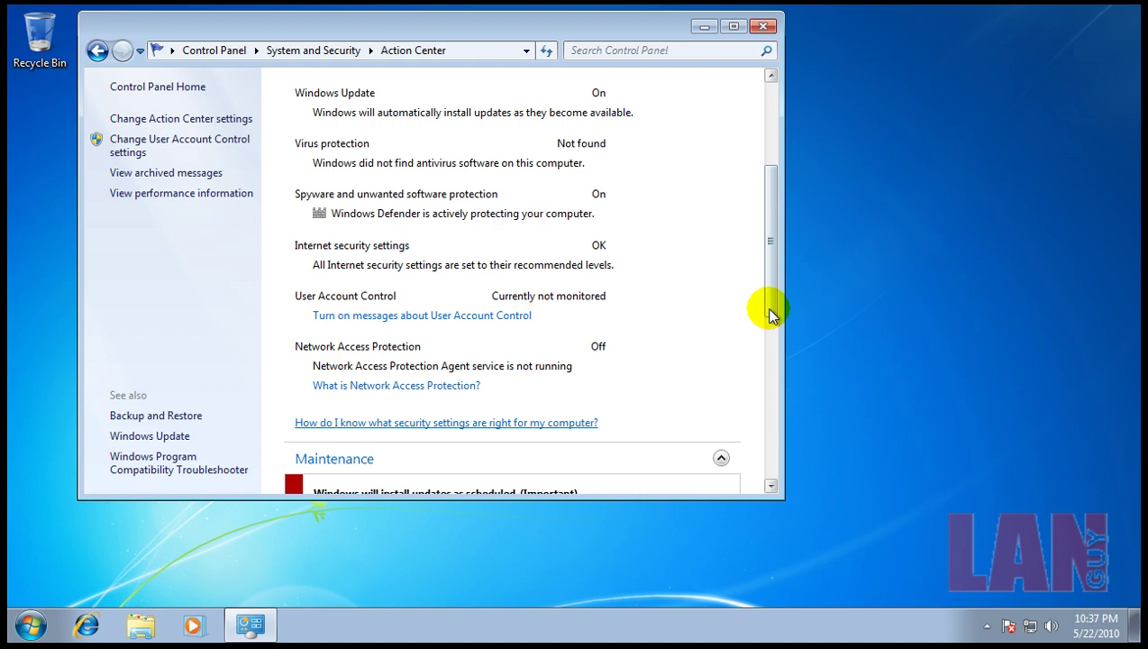
pyautogui.moveTo(770, 312); pyautogui.dragTo(769, 236)
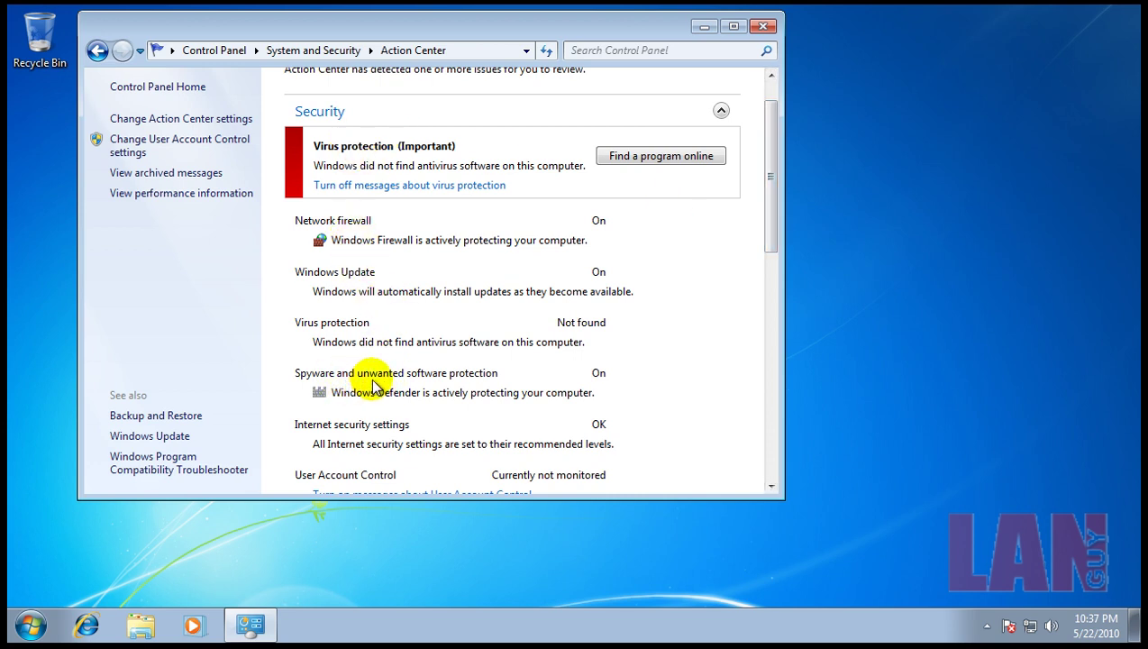
pyautogui.click(764, 27)
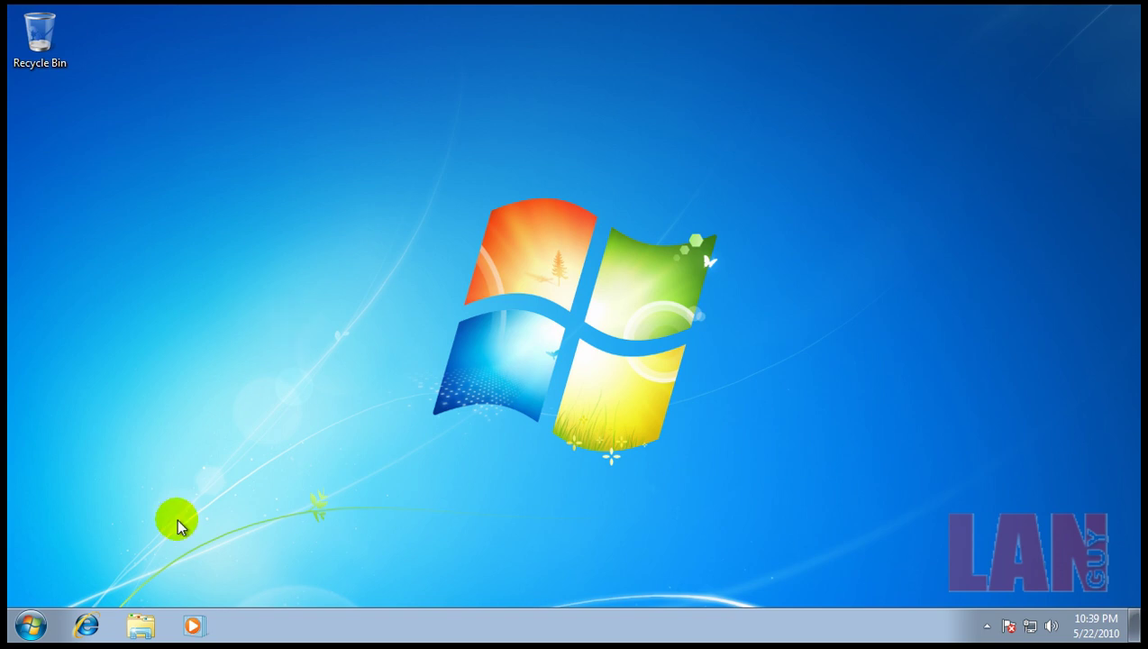
# Step: Open Internet Explorer and postpone its Internet Explorer 8 first-run setup
pyautogui.click(93, 631)
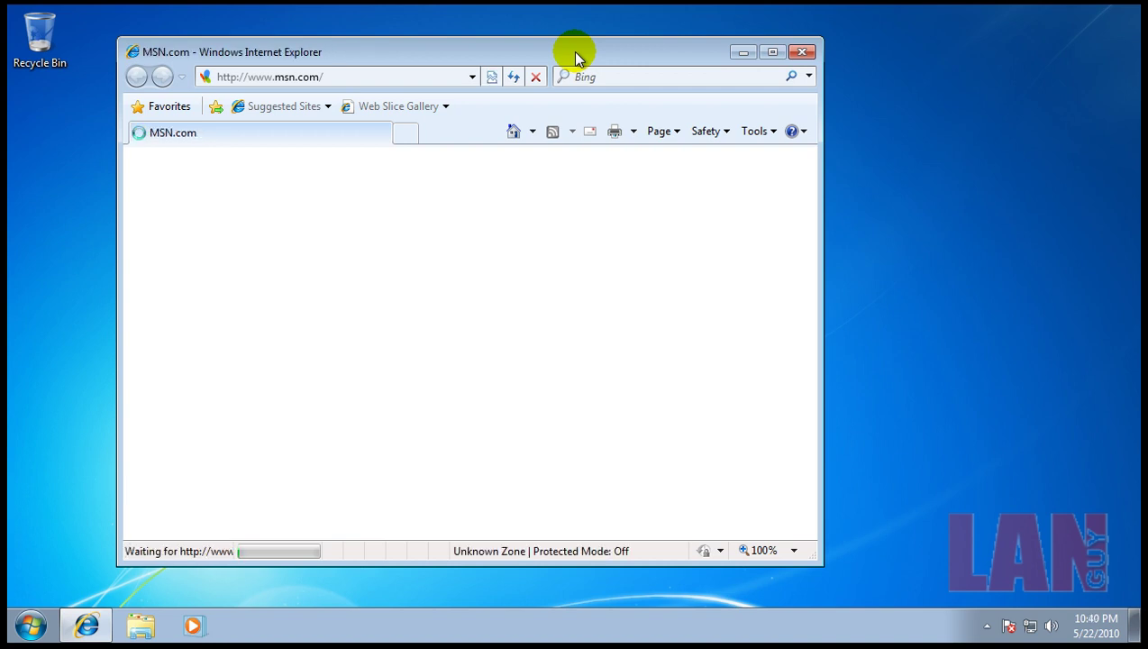
pyautogui.click(437, 78)
pyautogui.write('v')
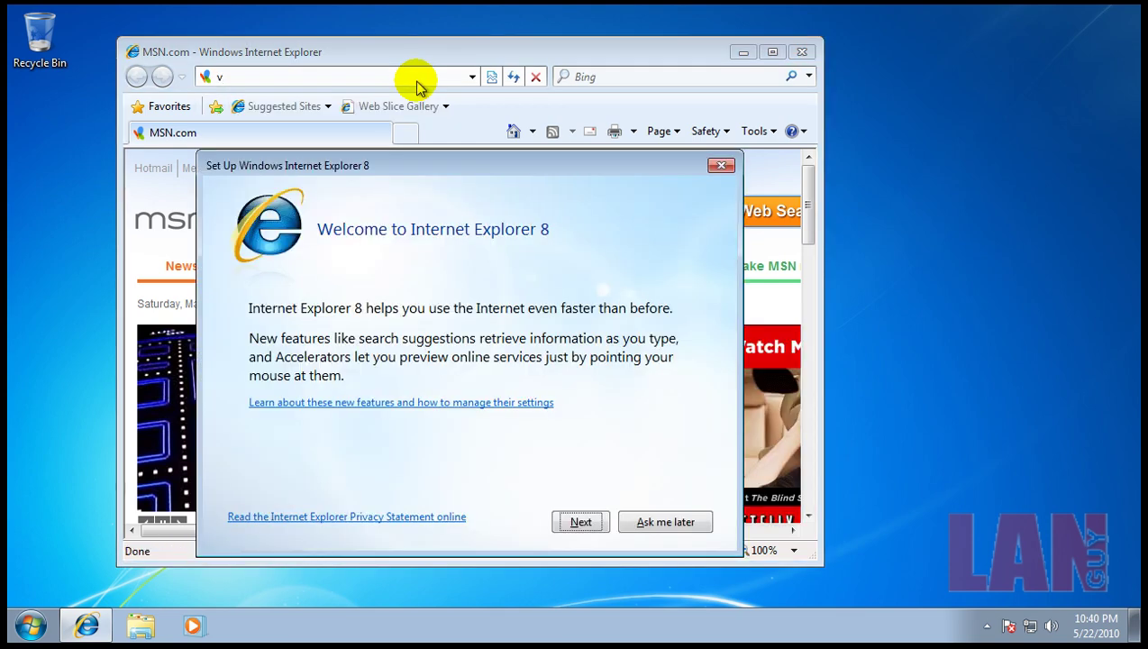
pyautogui.click(666, 523)
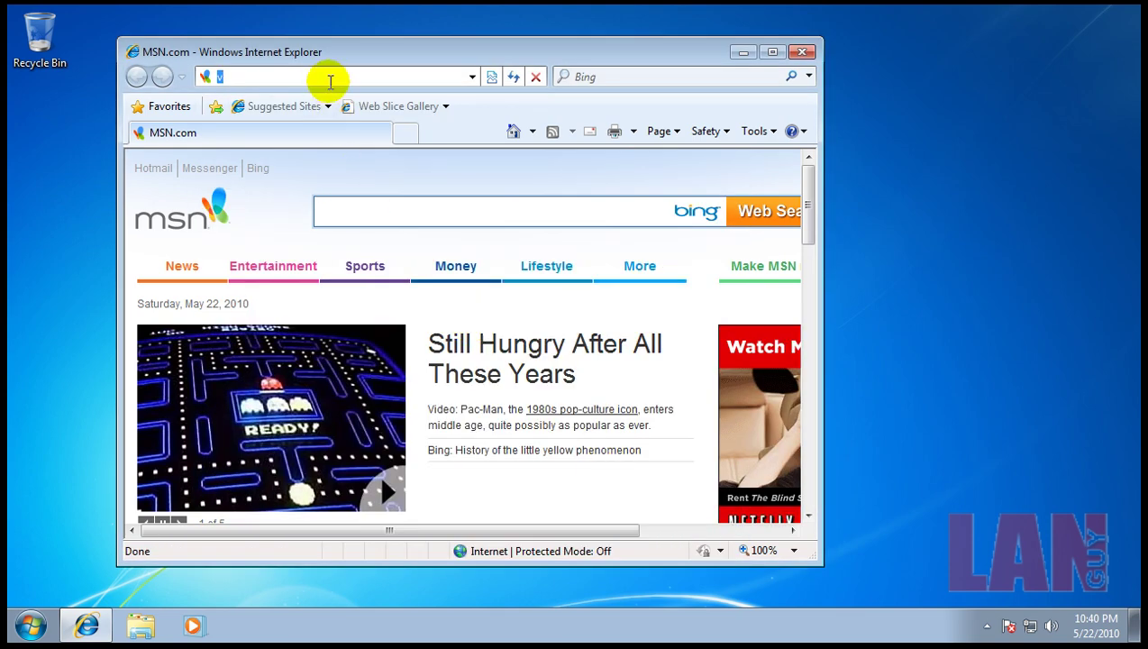
# Step: Go to the virustotal.com website in the browser
pyautogui.write('irustoal.com')
pyautogui.press('Return')
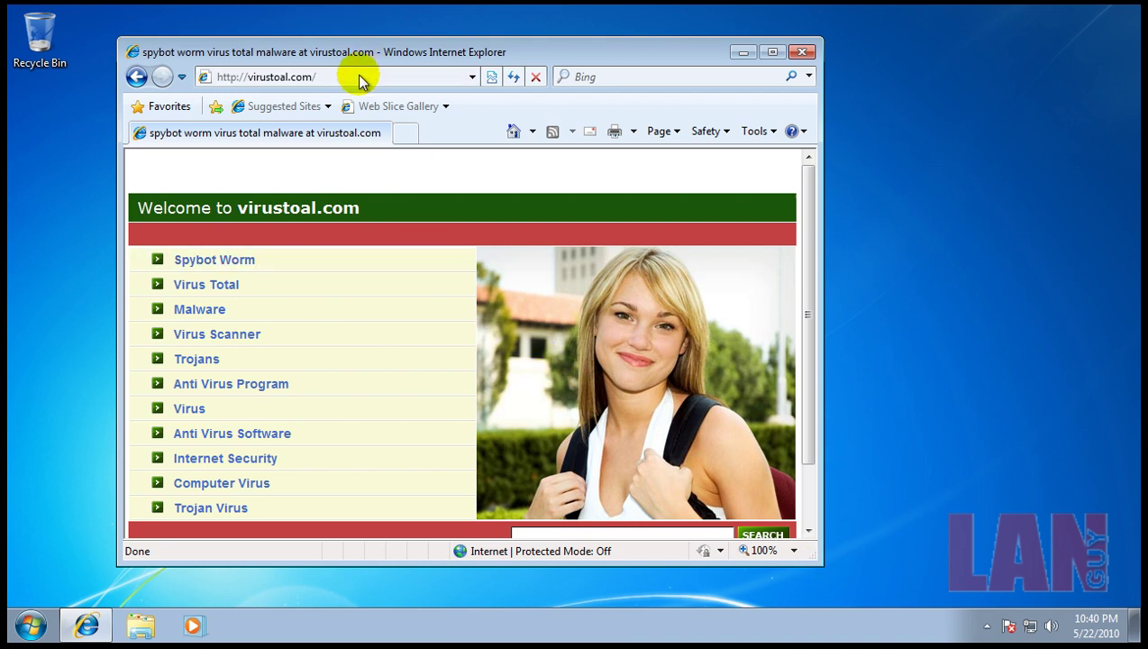
pyautogui.click(361, 77)
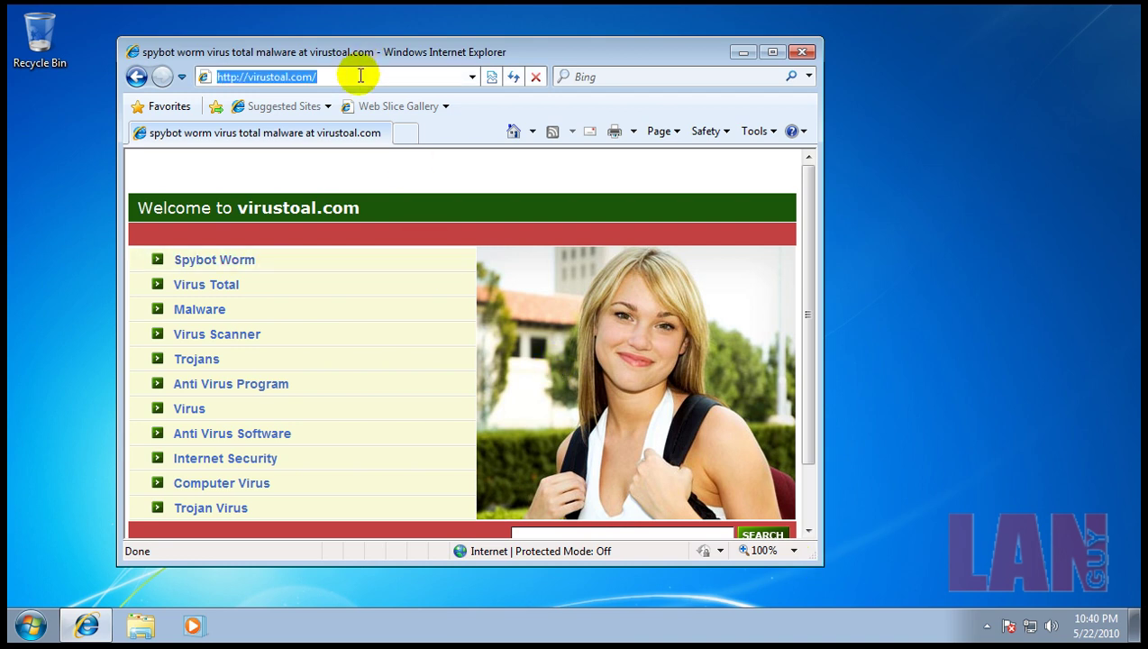
pyautogui.write('virusto')
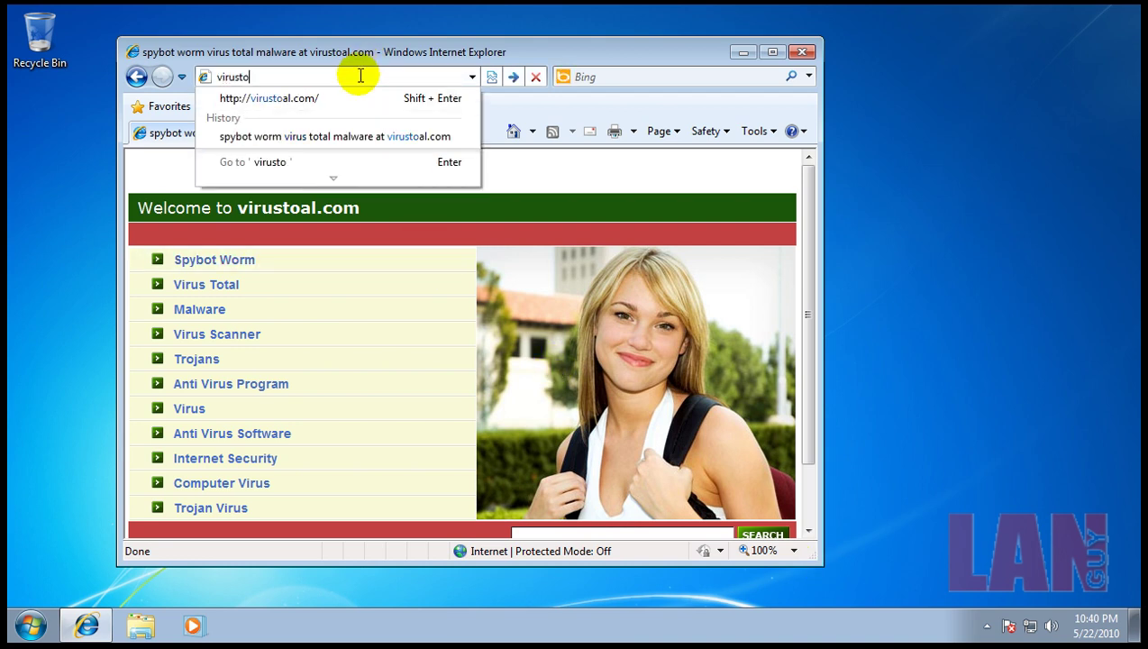
pyautogui.write('tal.com')
pyautogui.press('Return')
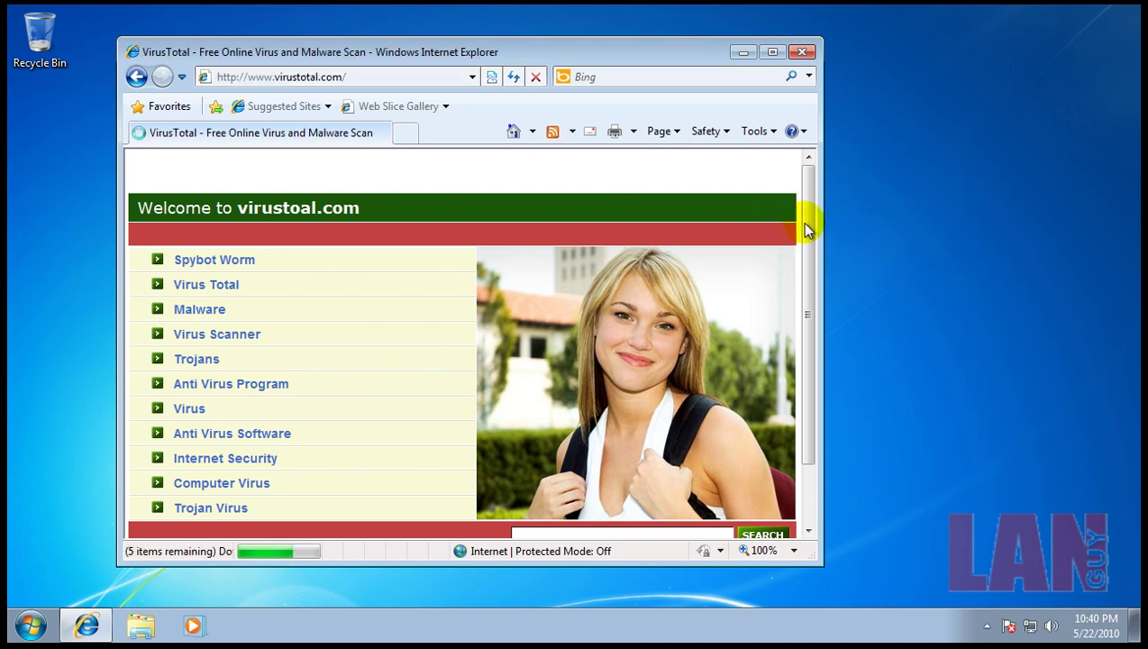
# Step: Maximize the browser window and review the participating antivirus companies listed on VirusTotal's About VT page
pyautogui.click(773, 51)
pyautogui.click(750, 308)
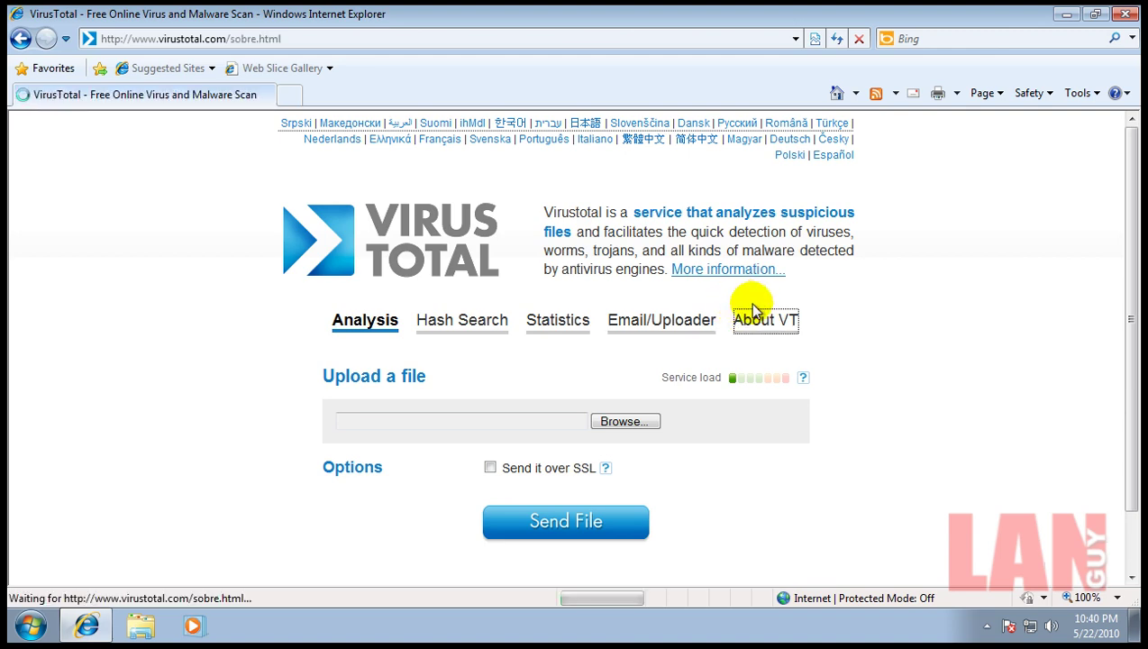
pyautogui.scroll(-10, 844, 400)
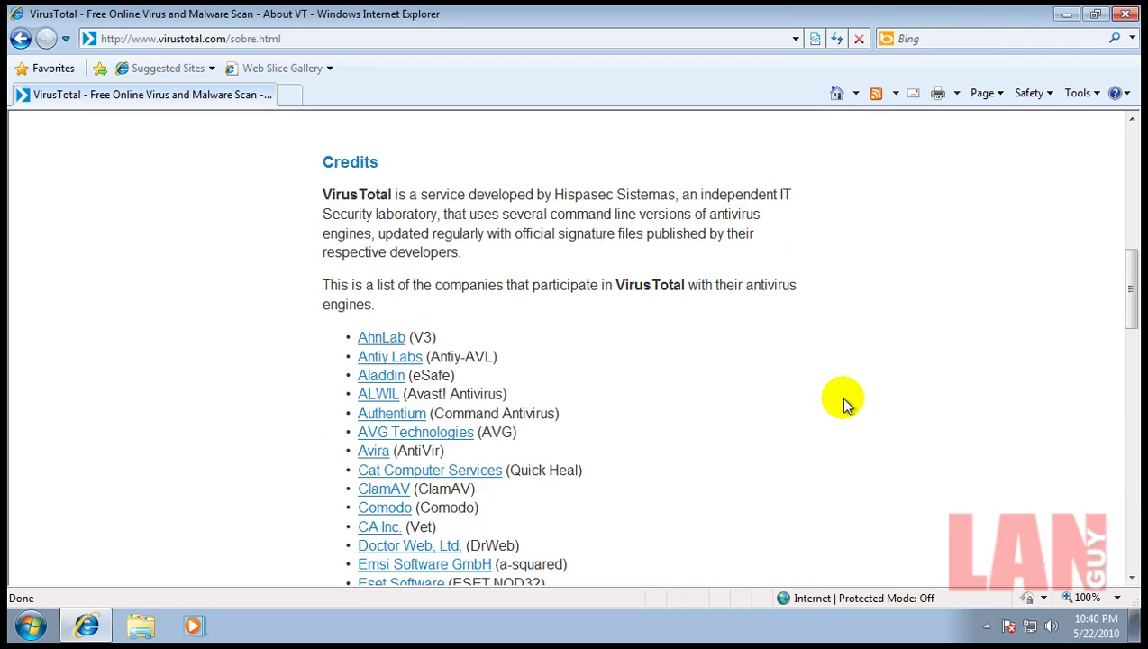
pyautogui.scroll(-2, 844, 400)
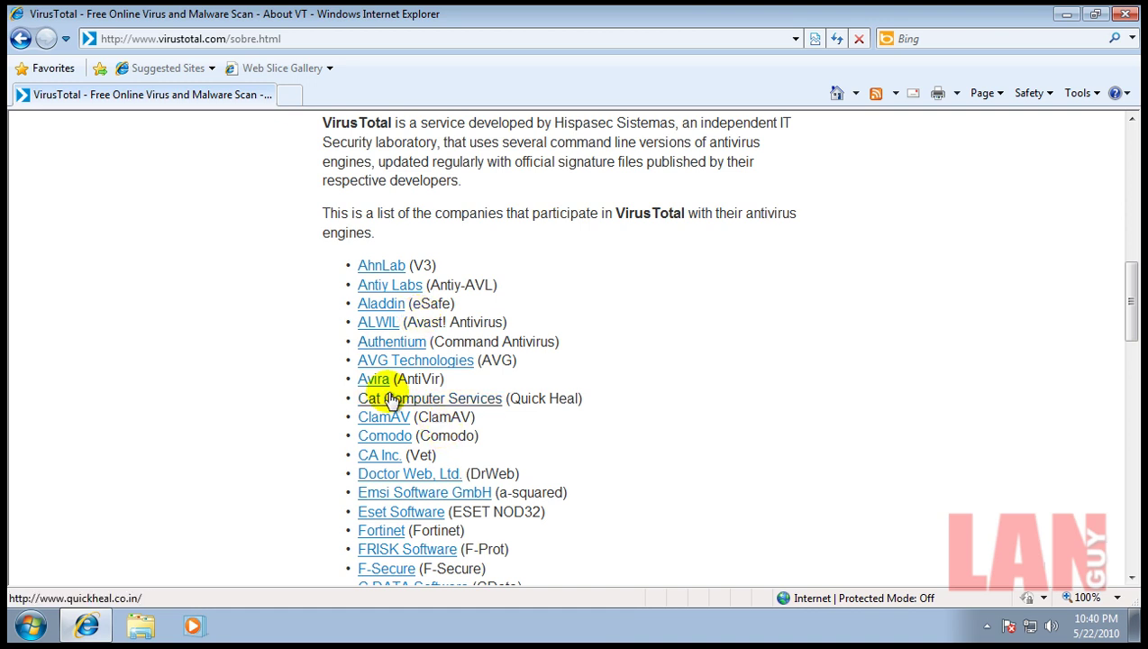
pyautogui.scroll(-2, 588, 419)
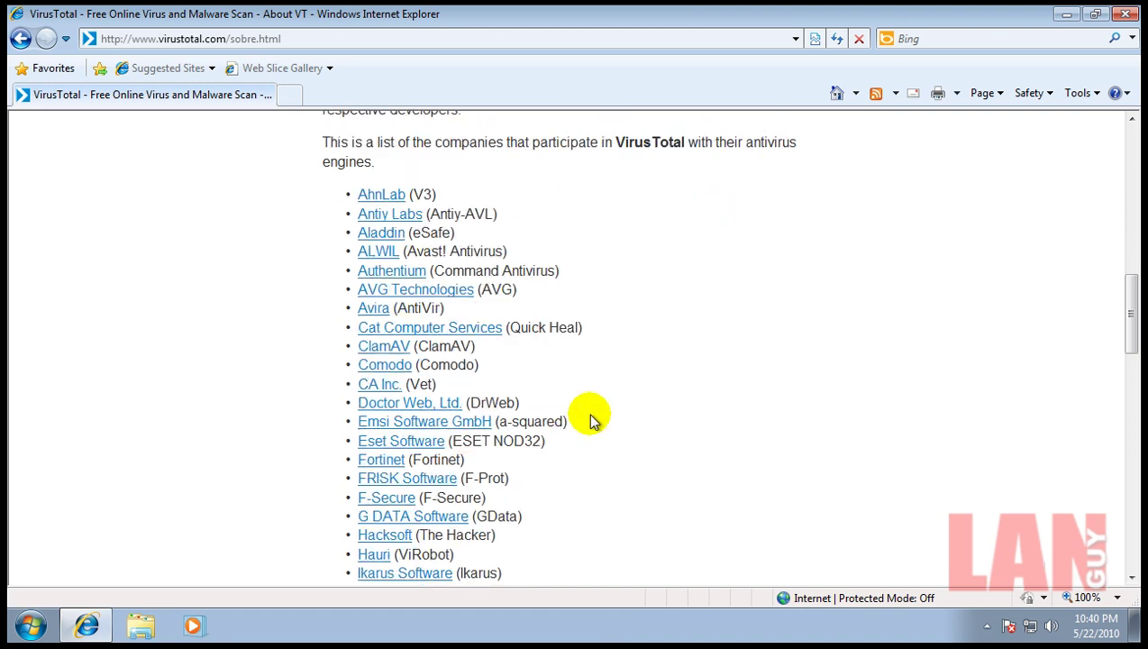
pyautogui.click(393, 370)
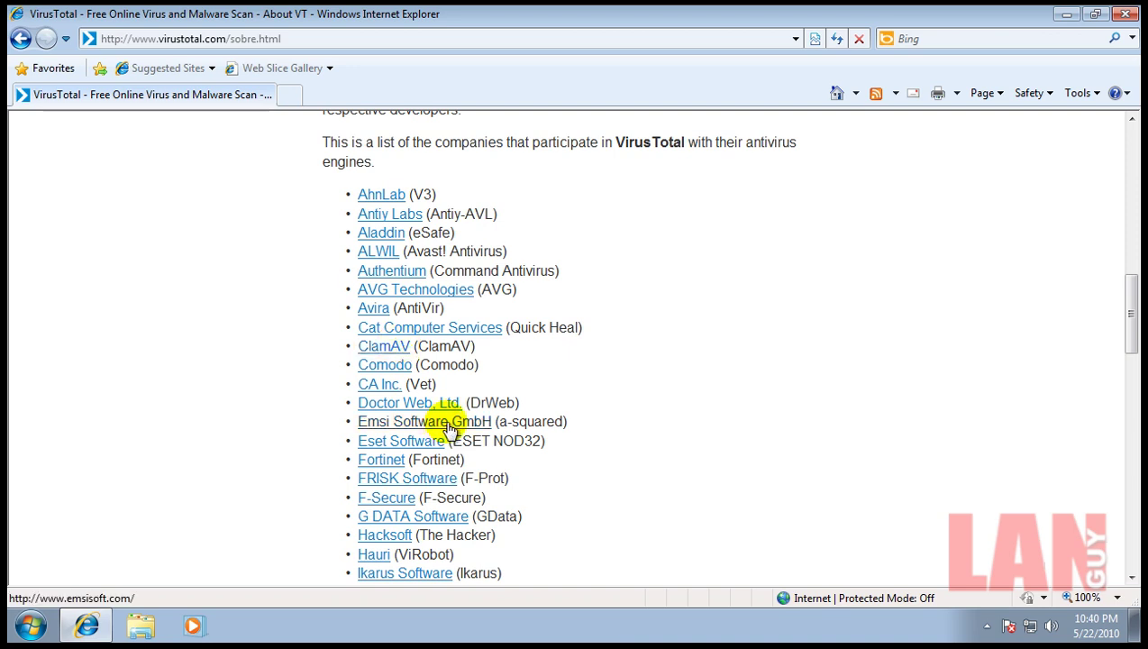
pyautogui.scroll(-1, 415, 428)
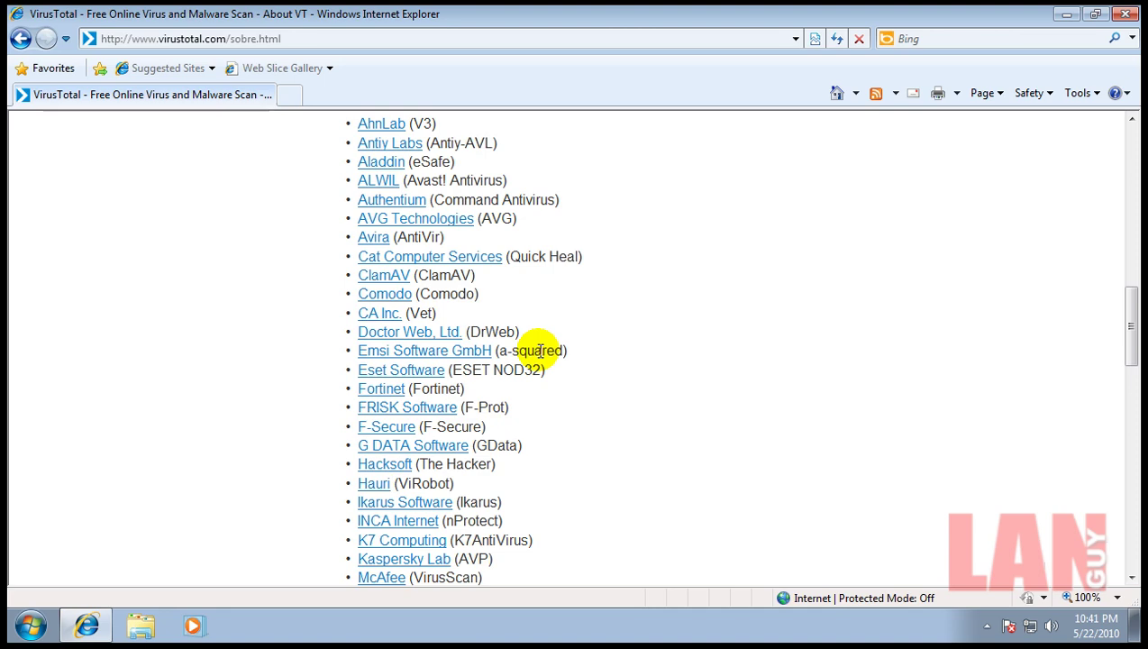
pyautogui.scroll(-1, 556, 408)
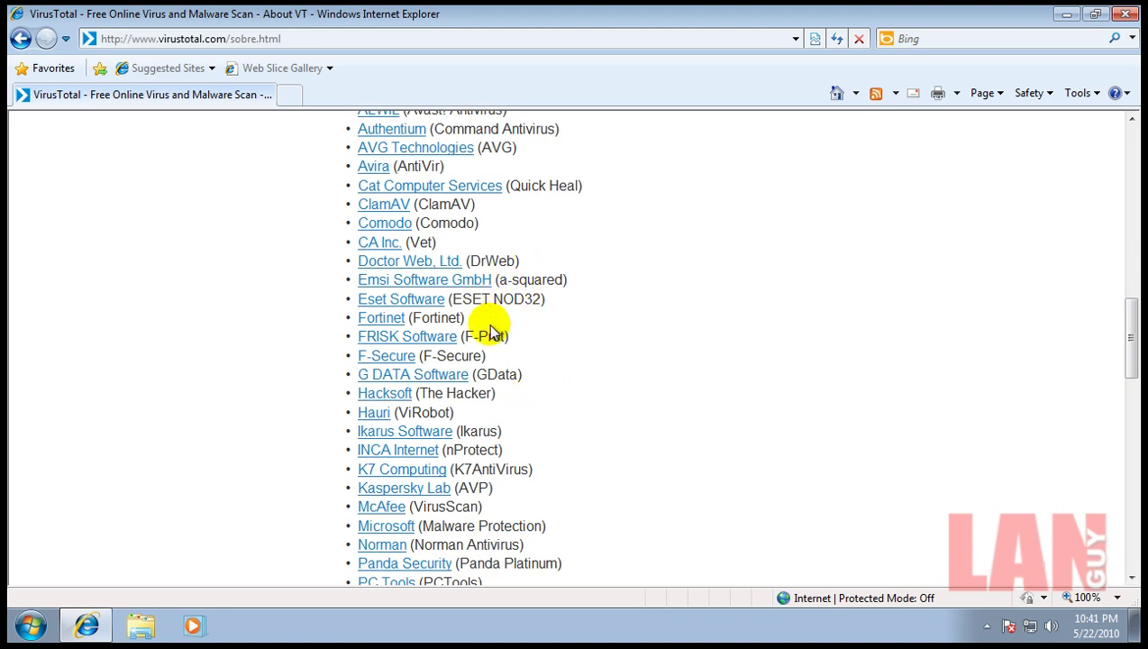
pyautogui.scroll(-3, 494, 335)
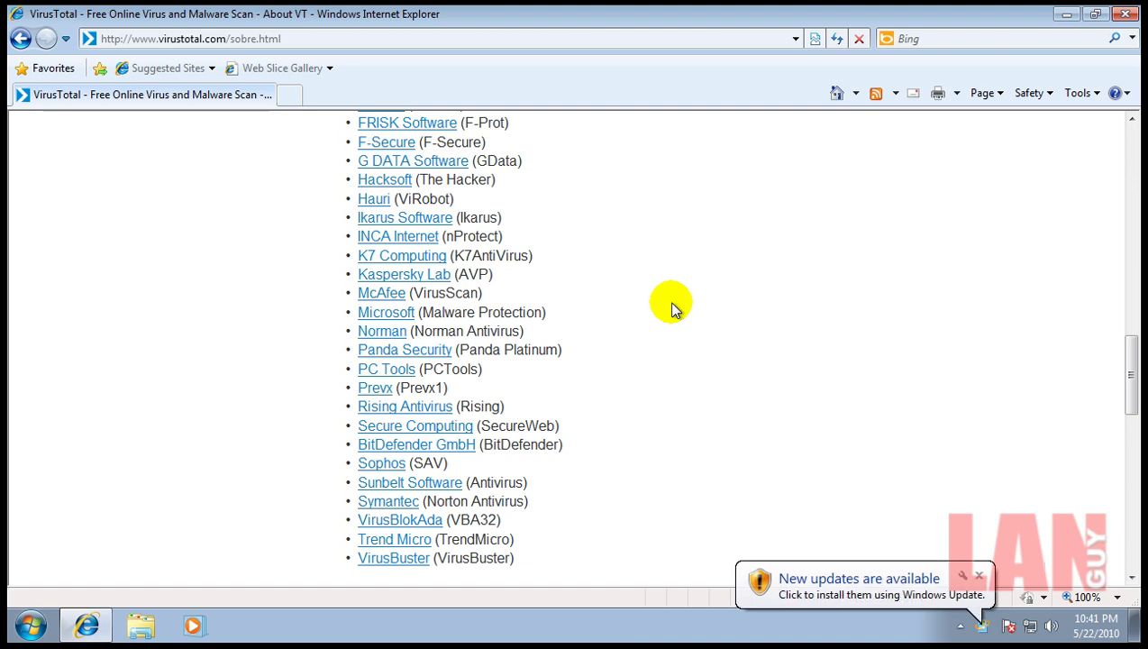
# Step: Dismiss the new updates notification and open Avira's website from VirusTotal's list of participating companies, enlarging its window
pyautogui.click(979, 575)
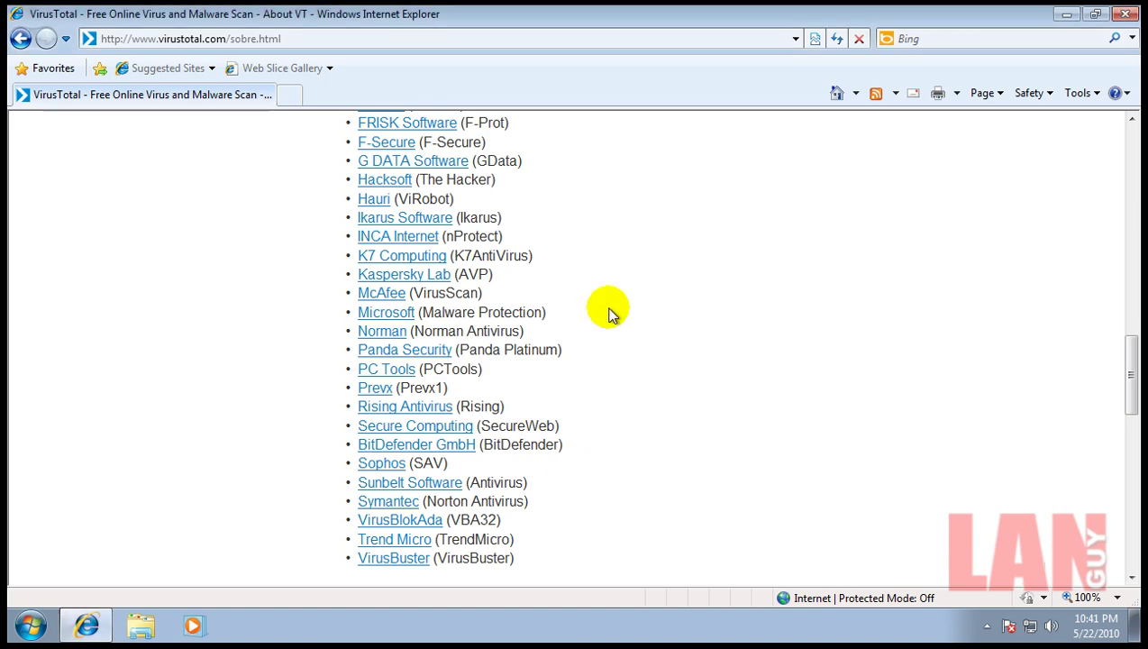
pyautogui.scroll(5, 607, 311)
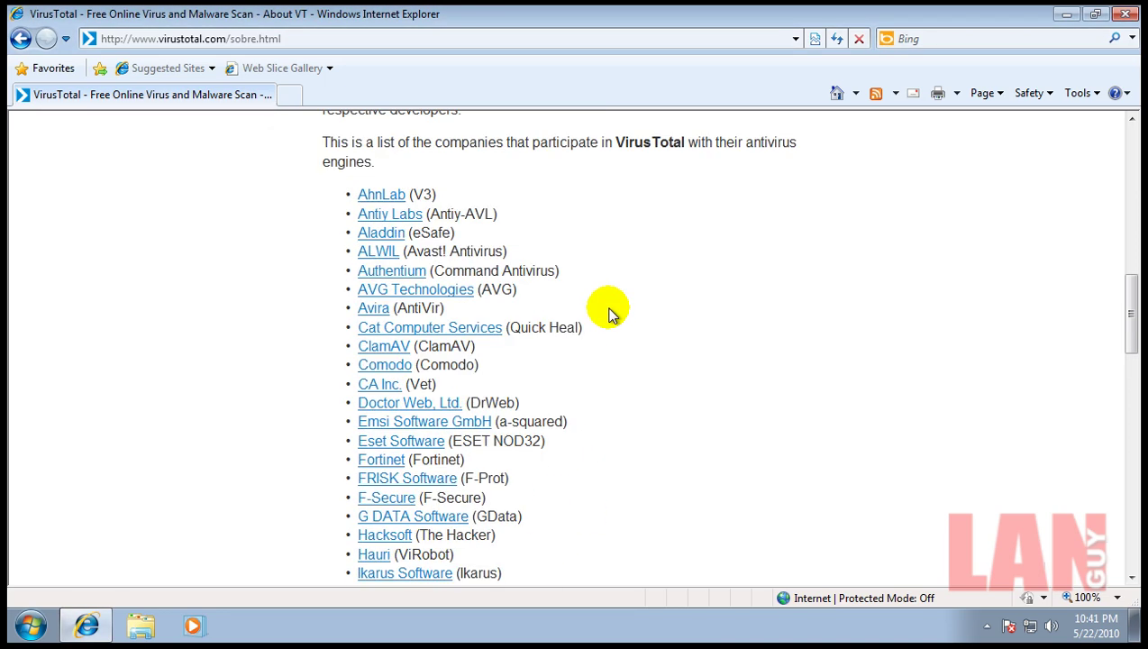
pyautogui.scroll(-1, 552, 311)
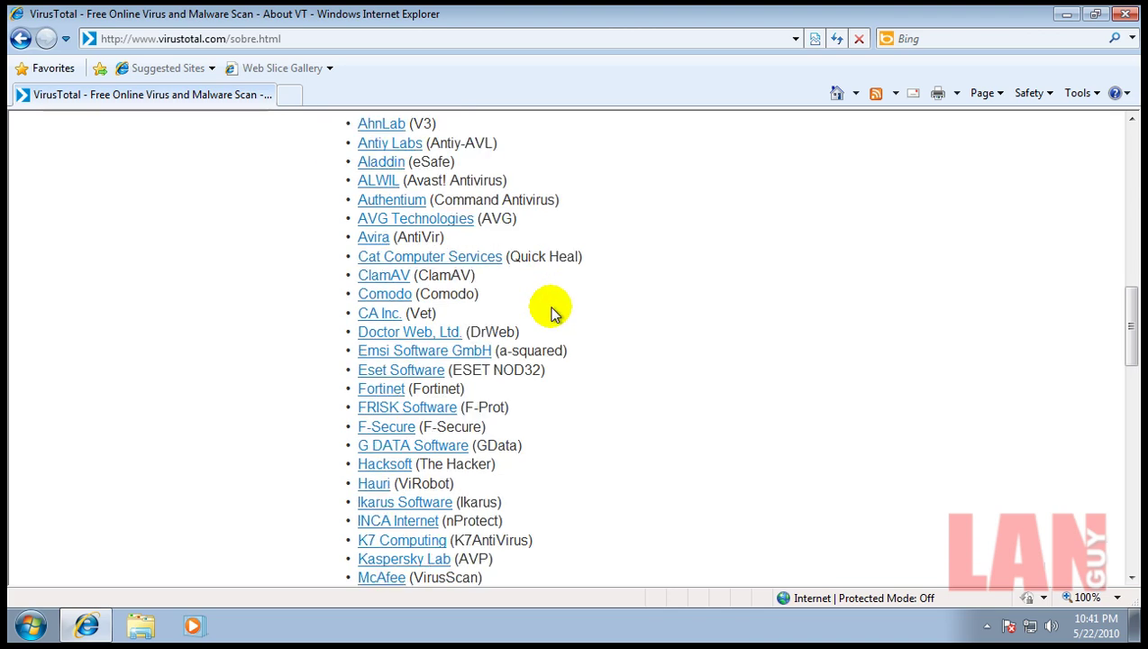
pyautogui.scroll(2, 602, 307)
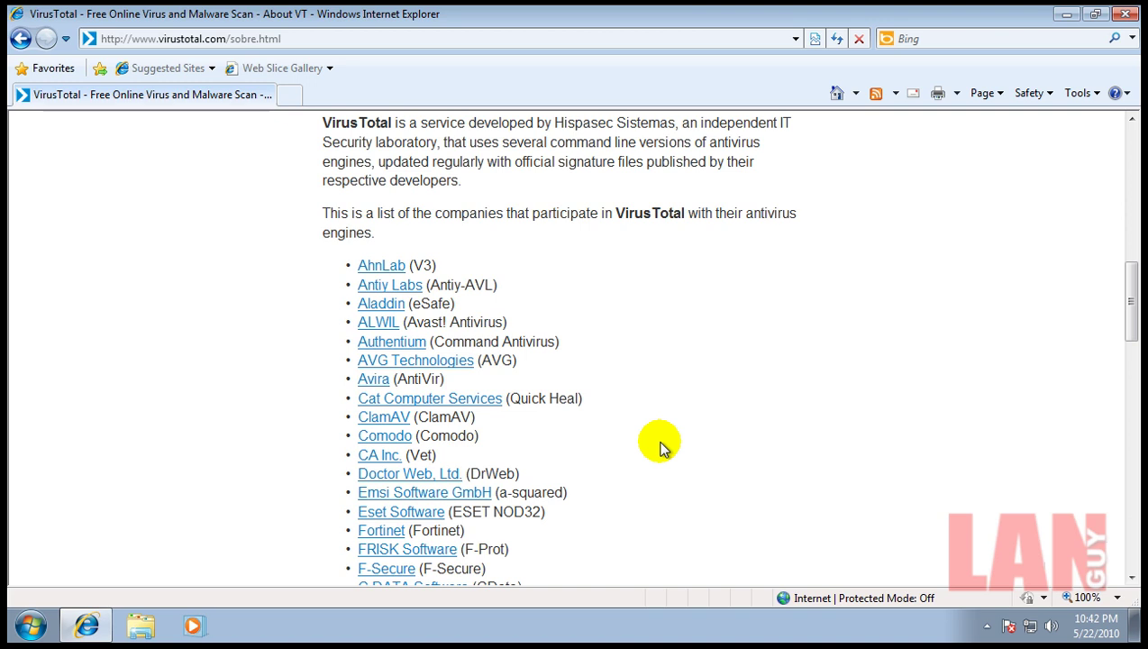
pyautogui.click(372, 379)
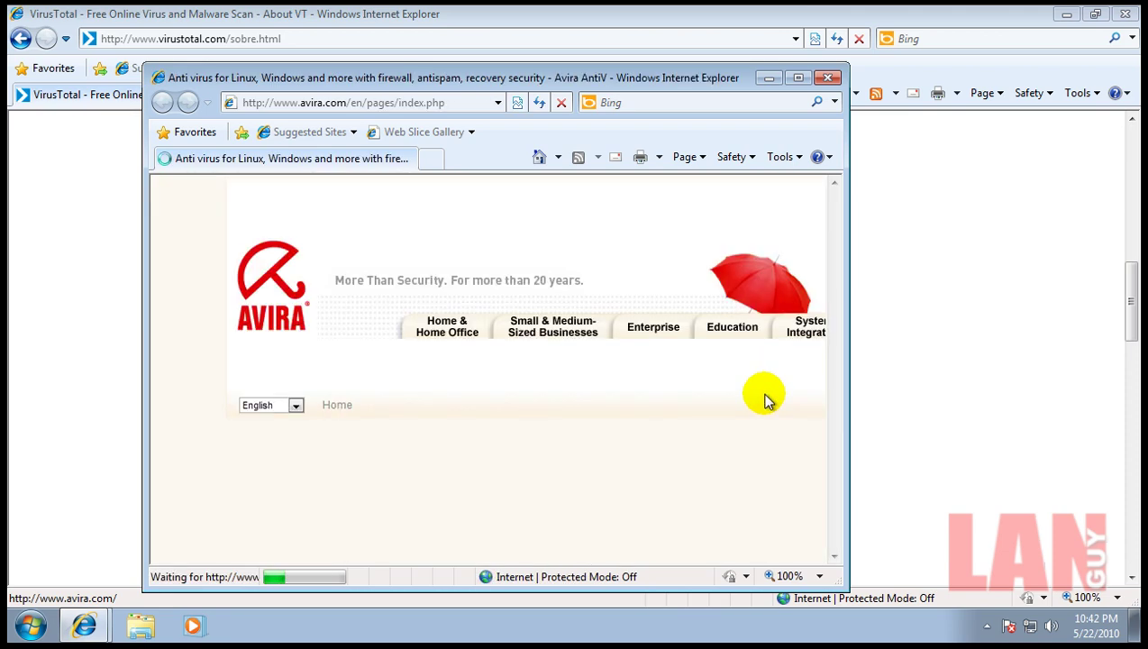
pyautogui.moveTo(848, 328); pyautogui.dragTo(949, 385)
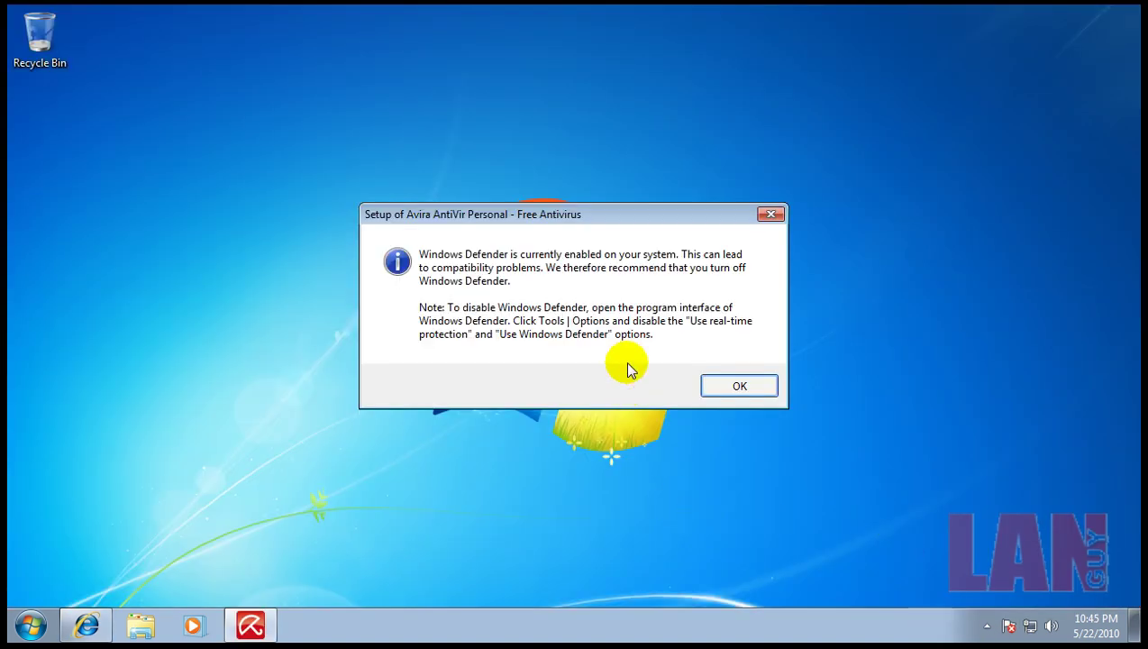
pyautogui.moveTo(618, 220)
pyautogui.mouseDown()
pyautogui.moveTo(619, 205)
pyautogui.moveTo(619, 236)
pyautogui.mouseUp()
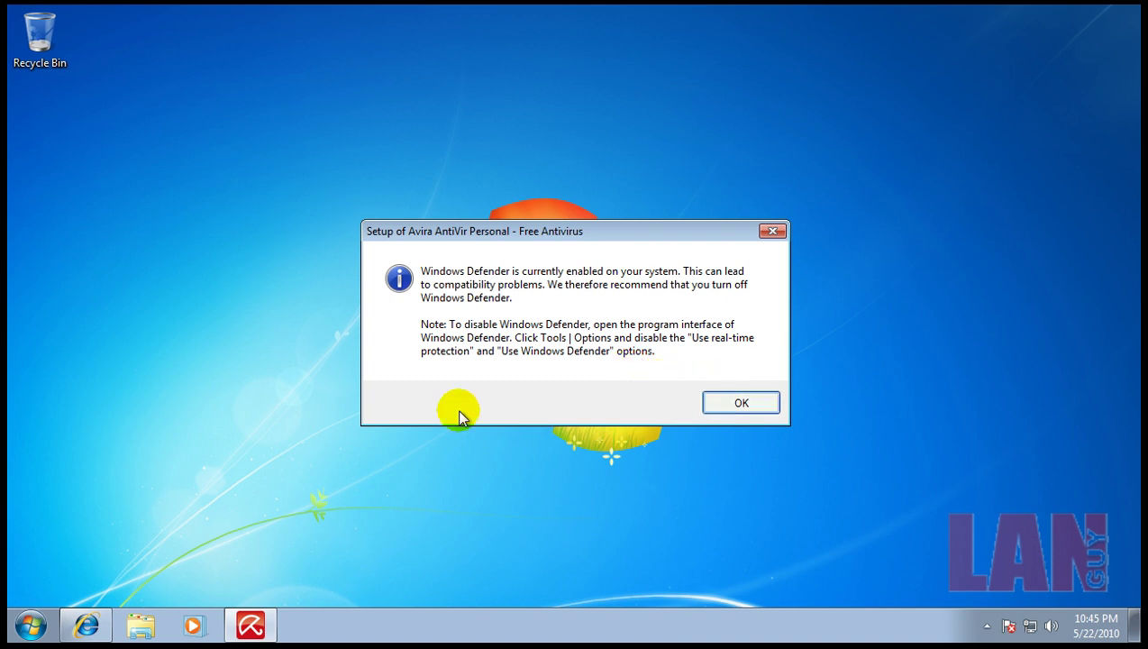
pyautogui.click(30, 625)
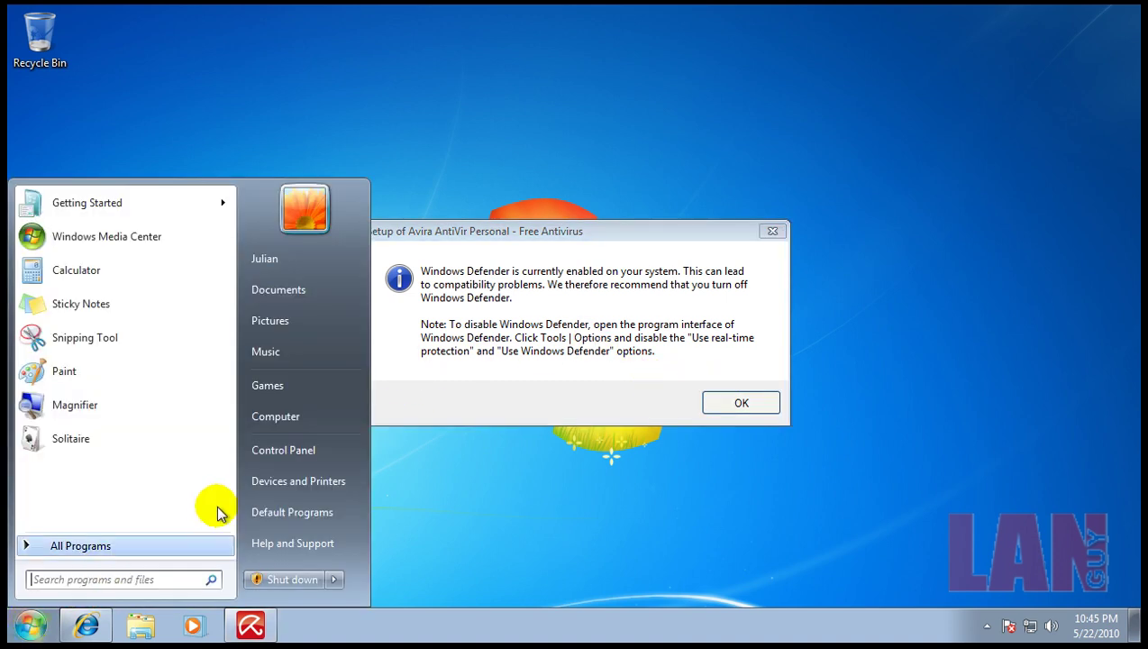
pyautogui.click(282, 451)
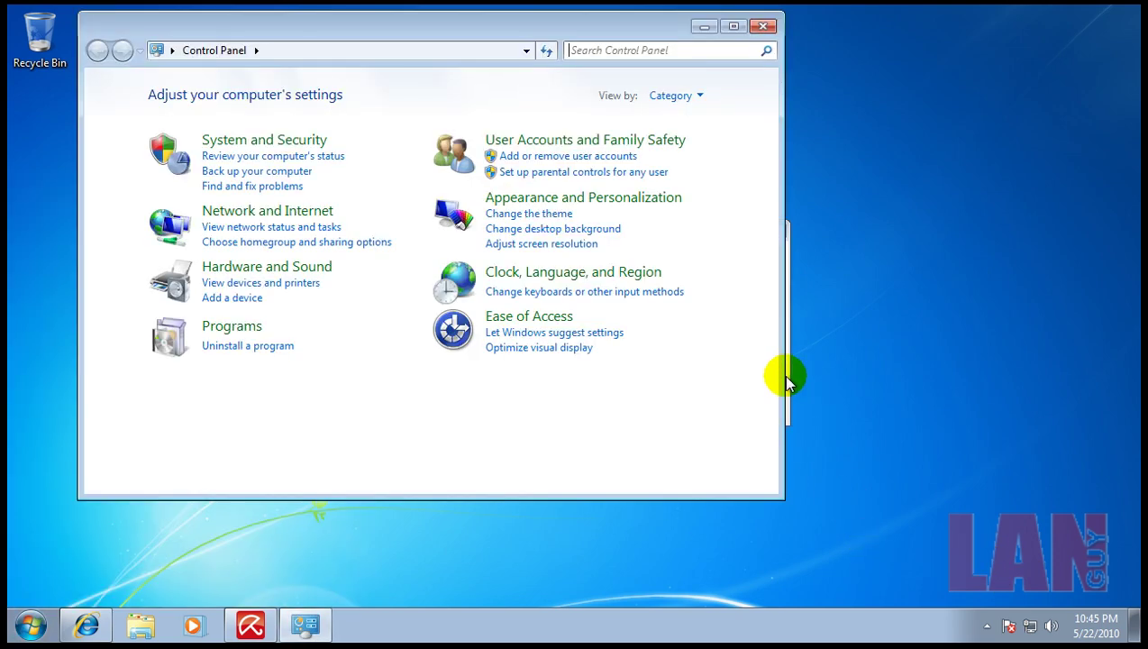
pyautogui.click(786, 378)
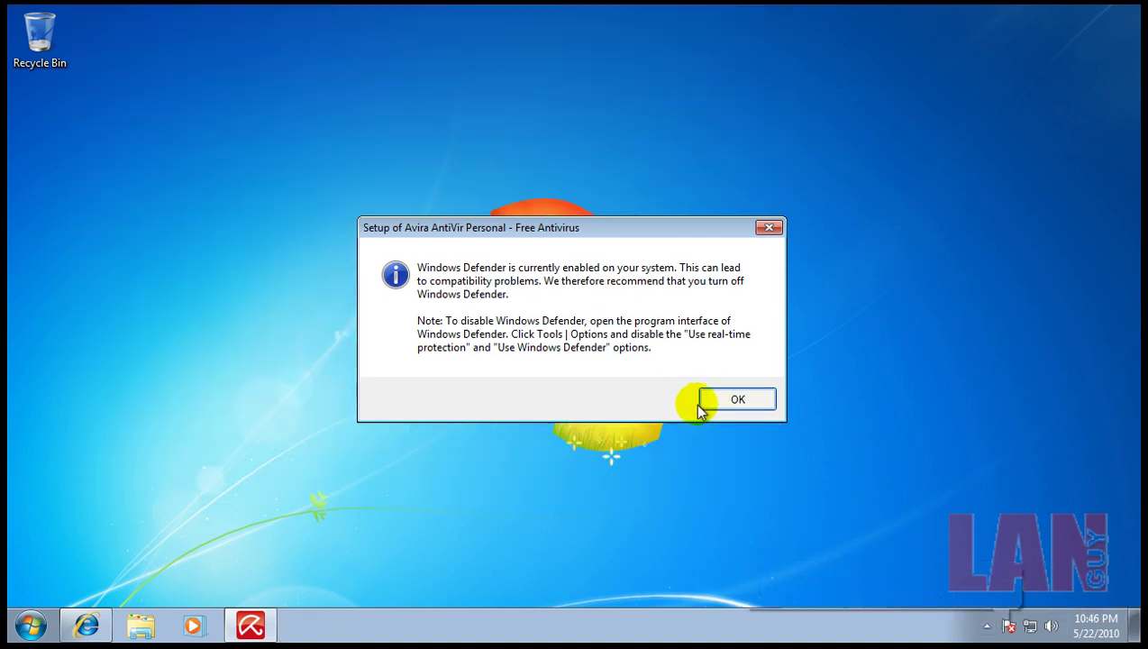
# Step: Acknowledge the Windows Defender notice and proceed through the Avira AntiVir Personal setup to the installation type choice
pyautogui.click(708, 403)
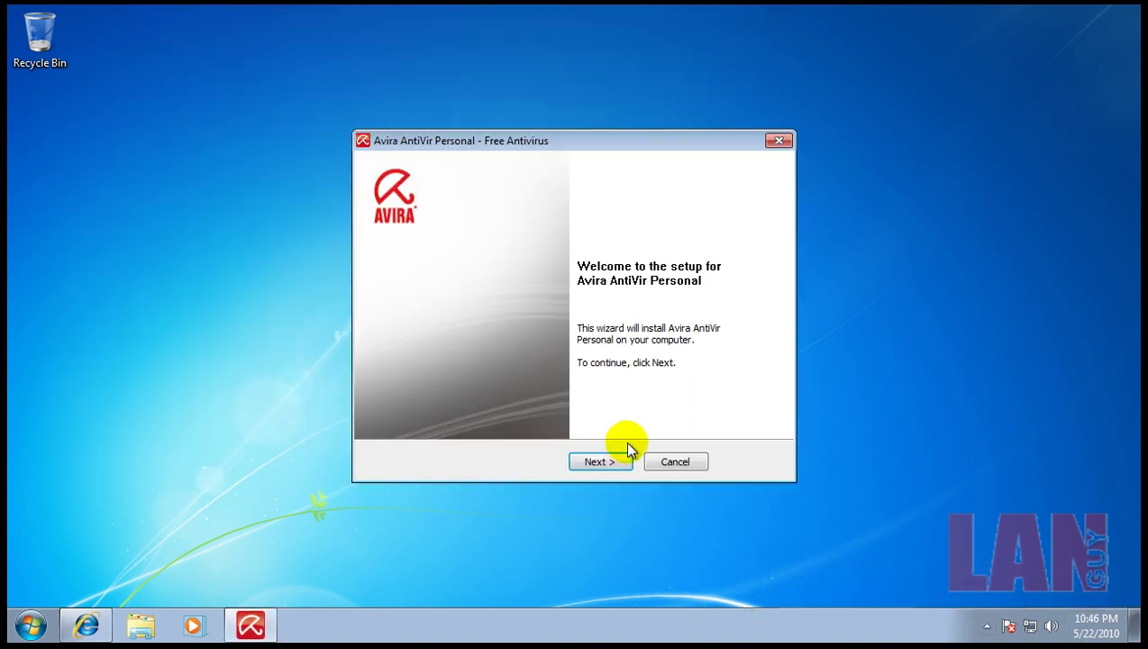
pyautogui.click(614, 460)
pyautogui.click(478, 407)
pyautogui.click(605, 460)
pyautogui.click(498, 392)
pyautogui.click(613, 464)
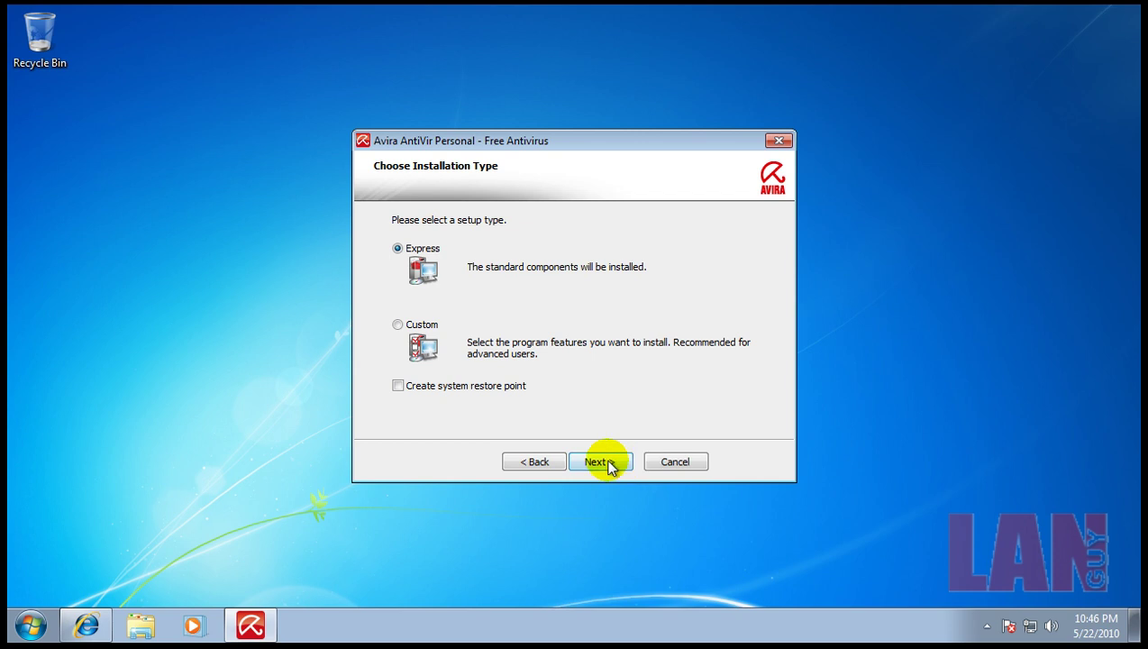
# Step: Keep the Express setup type, opt out of registering as an Avira user, and start the installation
pyautogui.click(609, 462)
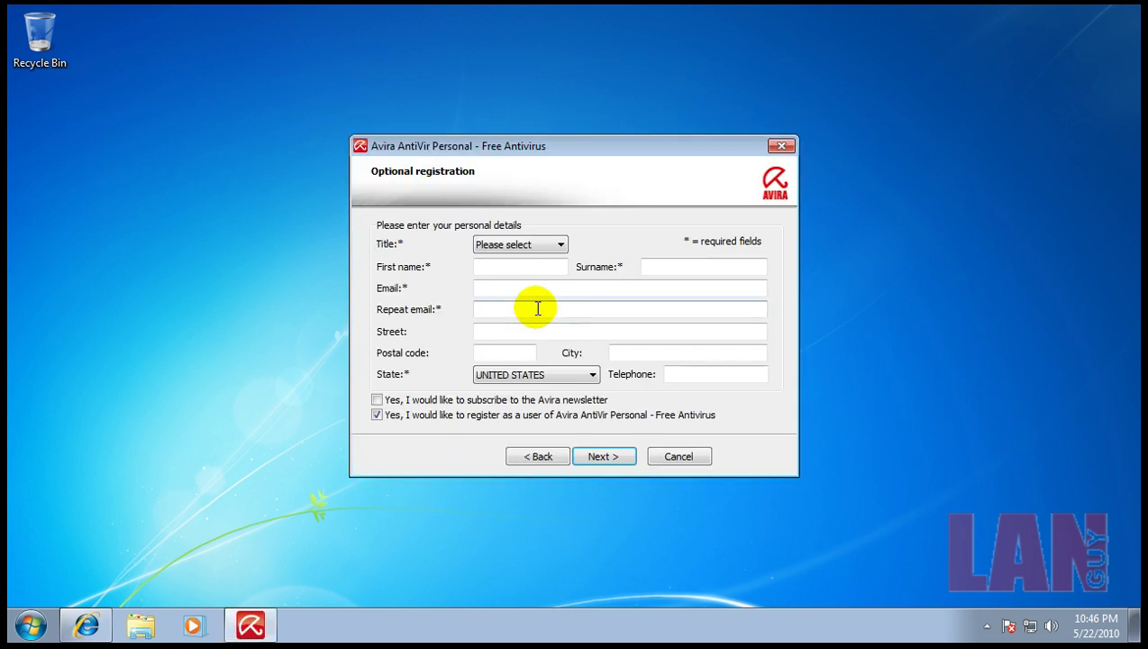
pyautogui.click(394, 419)
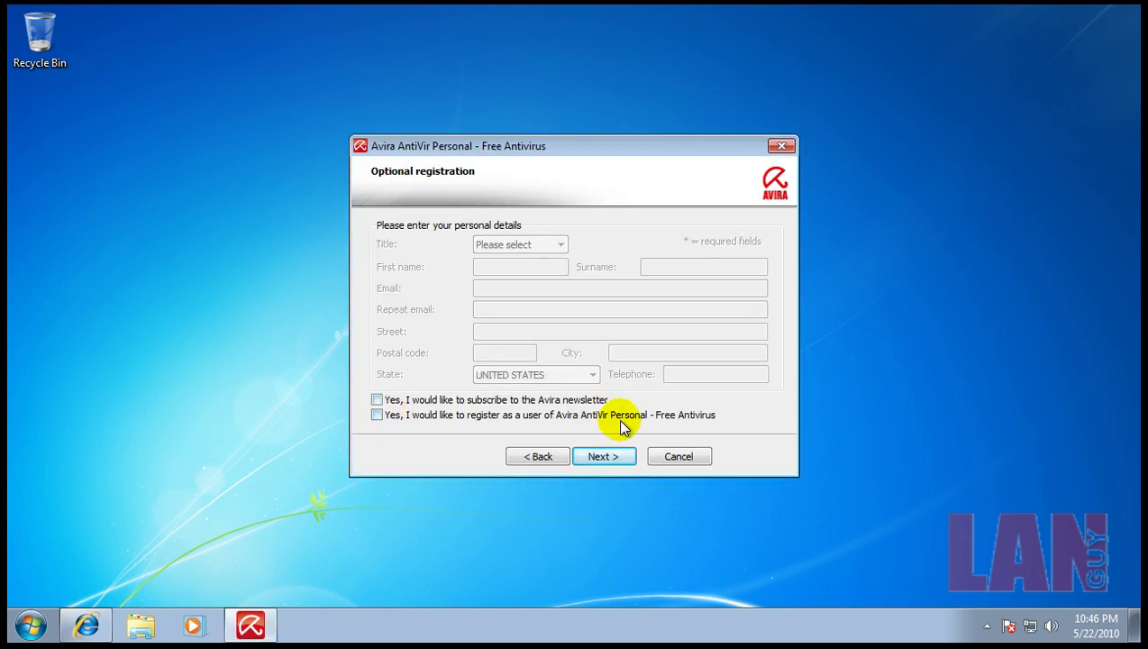
pyautogui.click(602, 456)
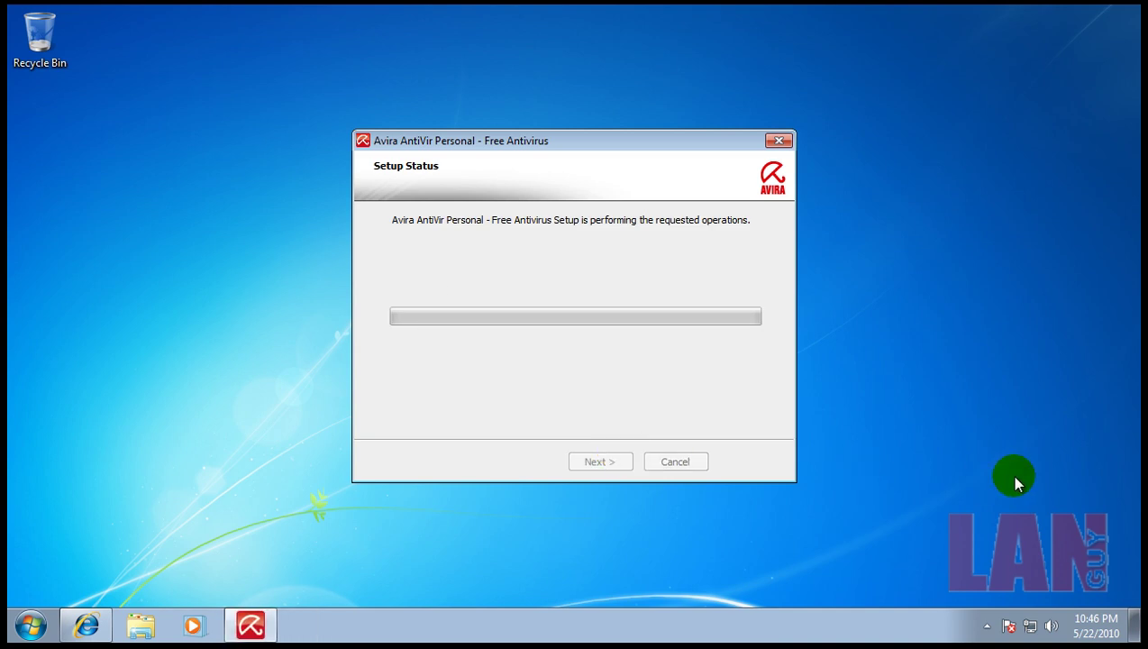